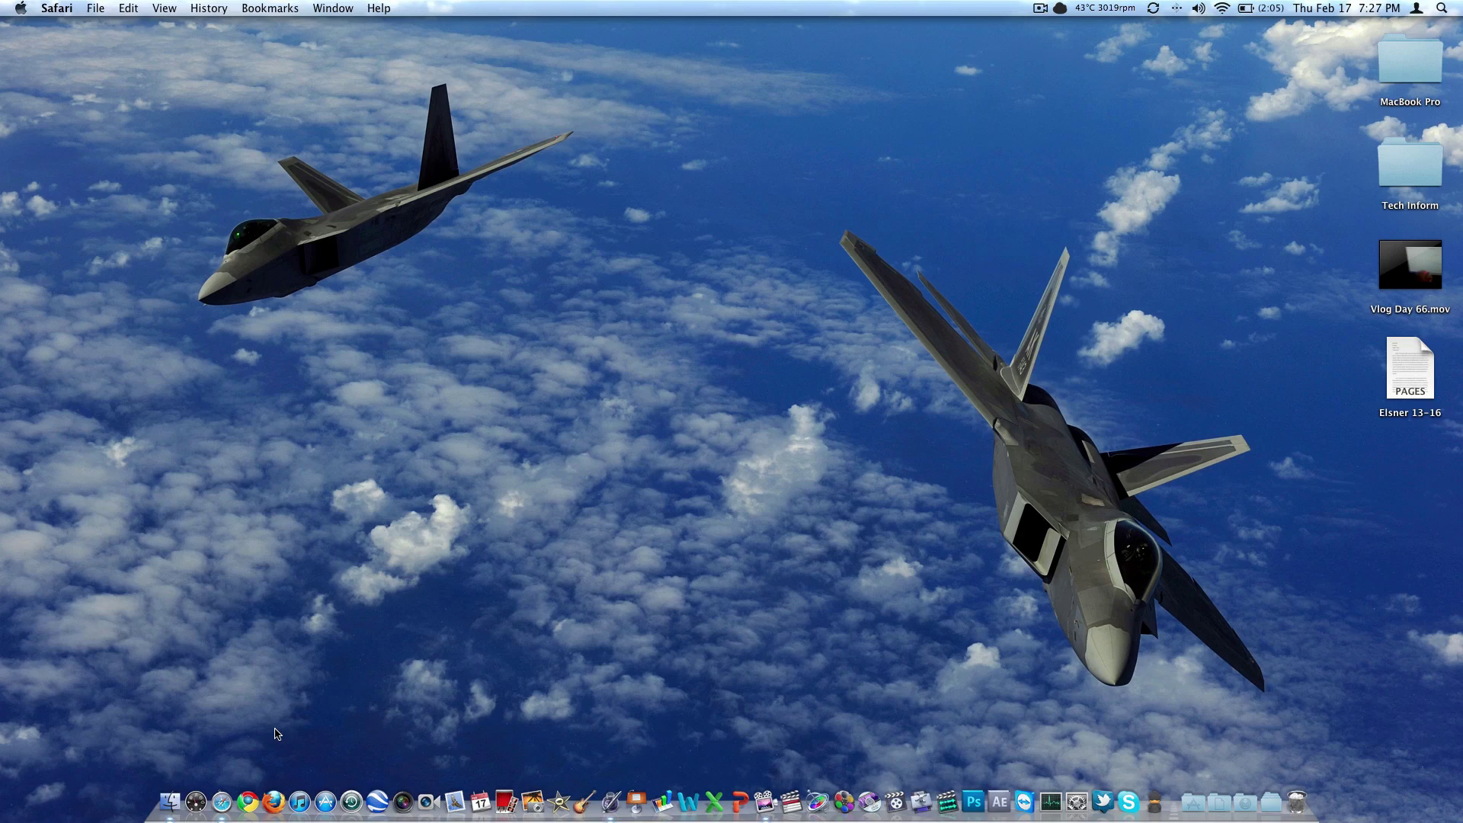
- View the Cinch download page in Safari and close its window
click(228, 797)
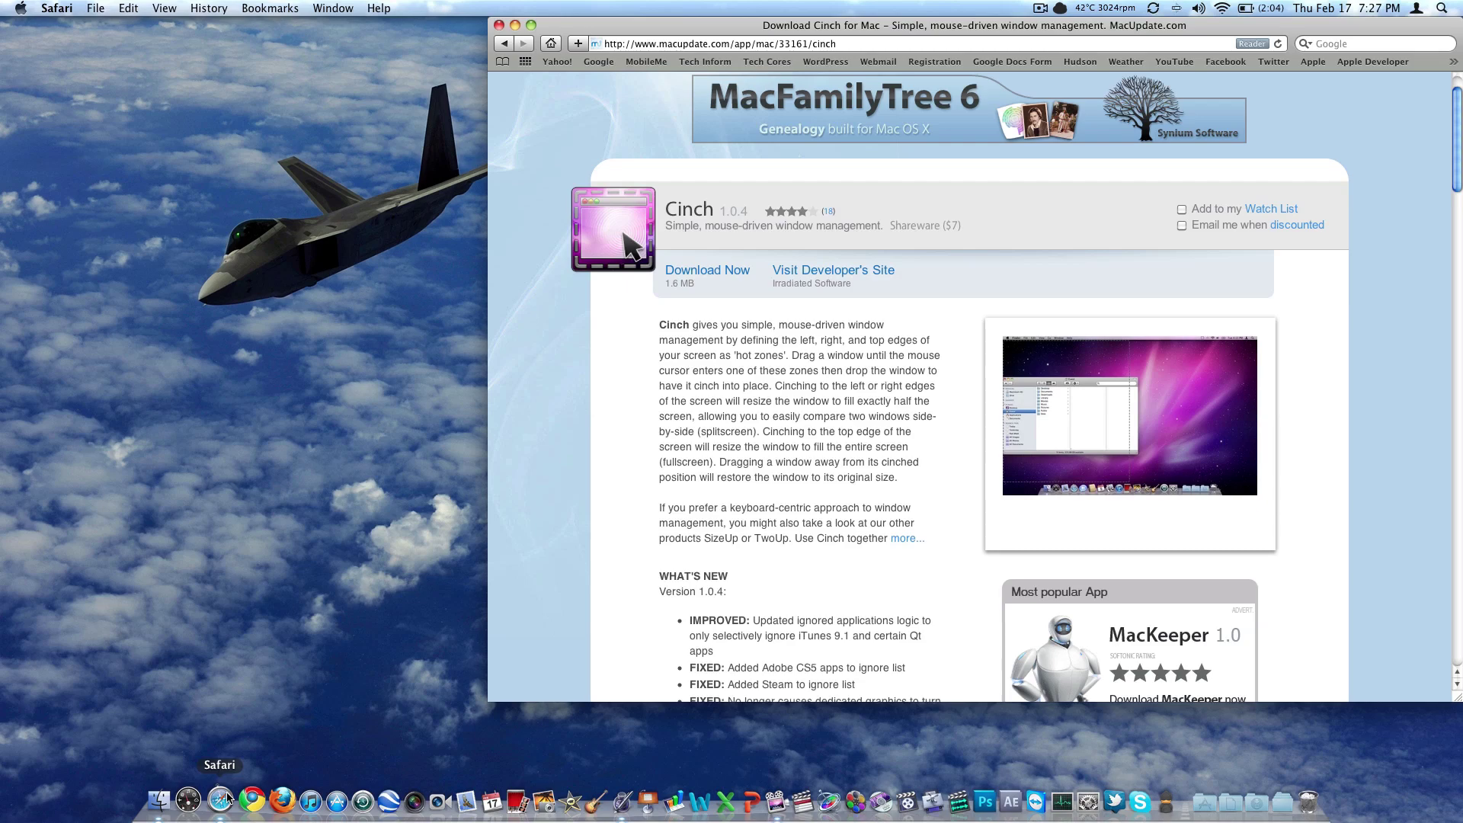
key(super+w)
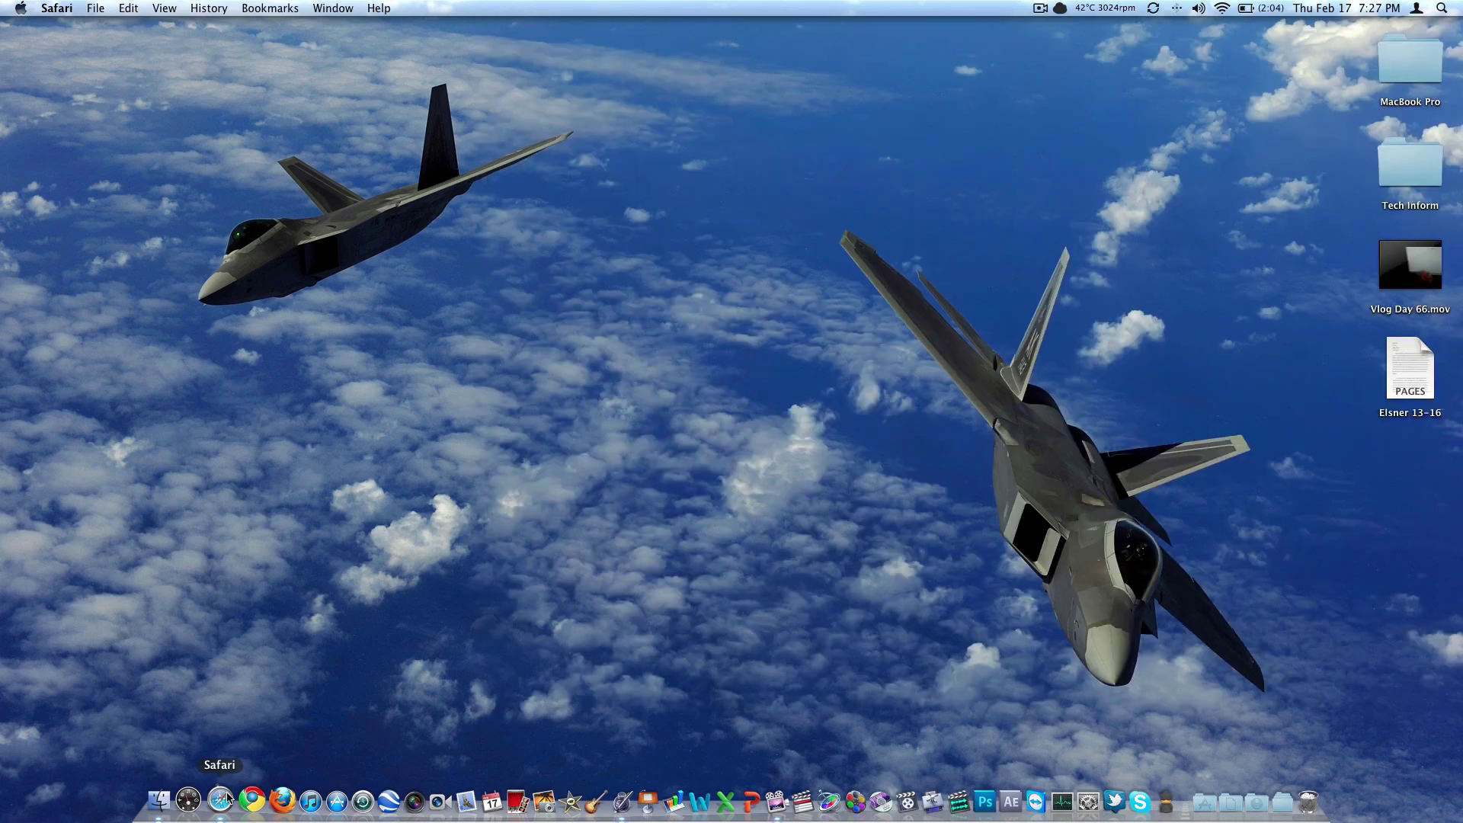
- Find Cinch with a Spotlight search for "cinch" and open its preferences
key(super+space)
text(cinch)
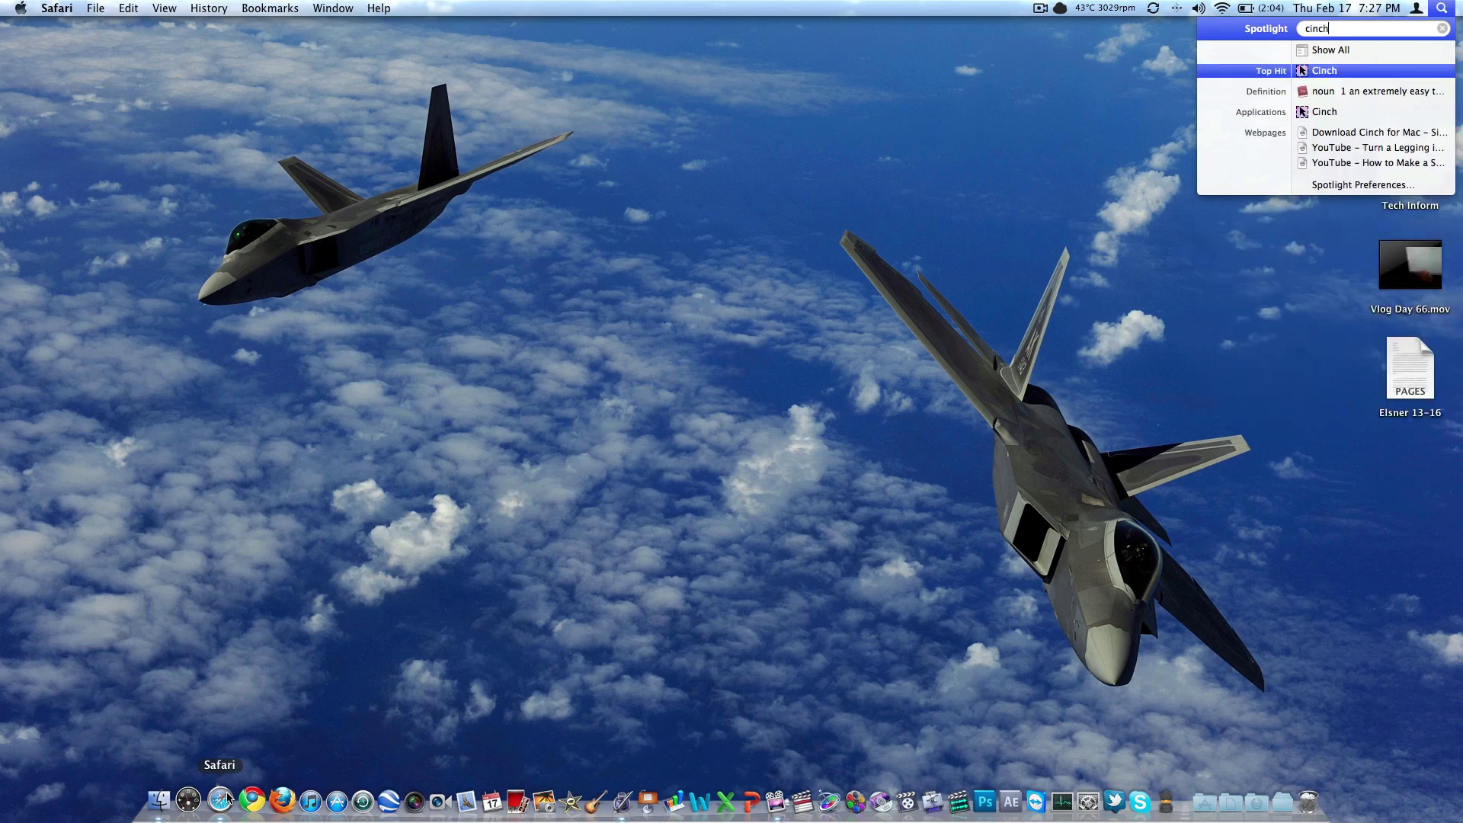
key(Return)
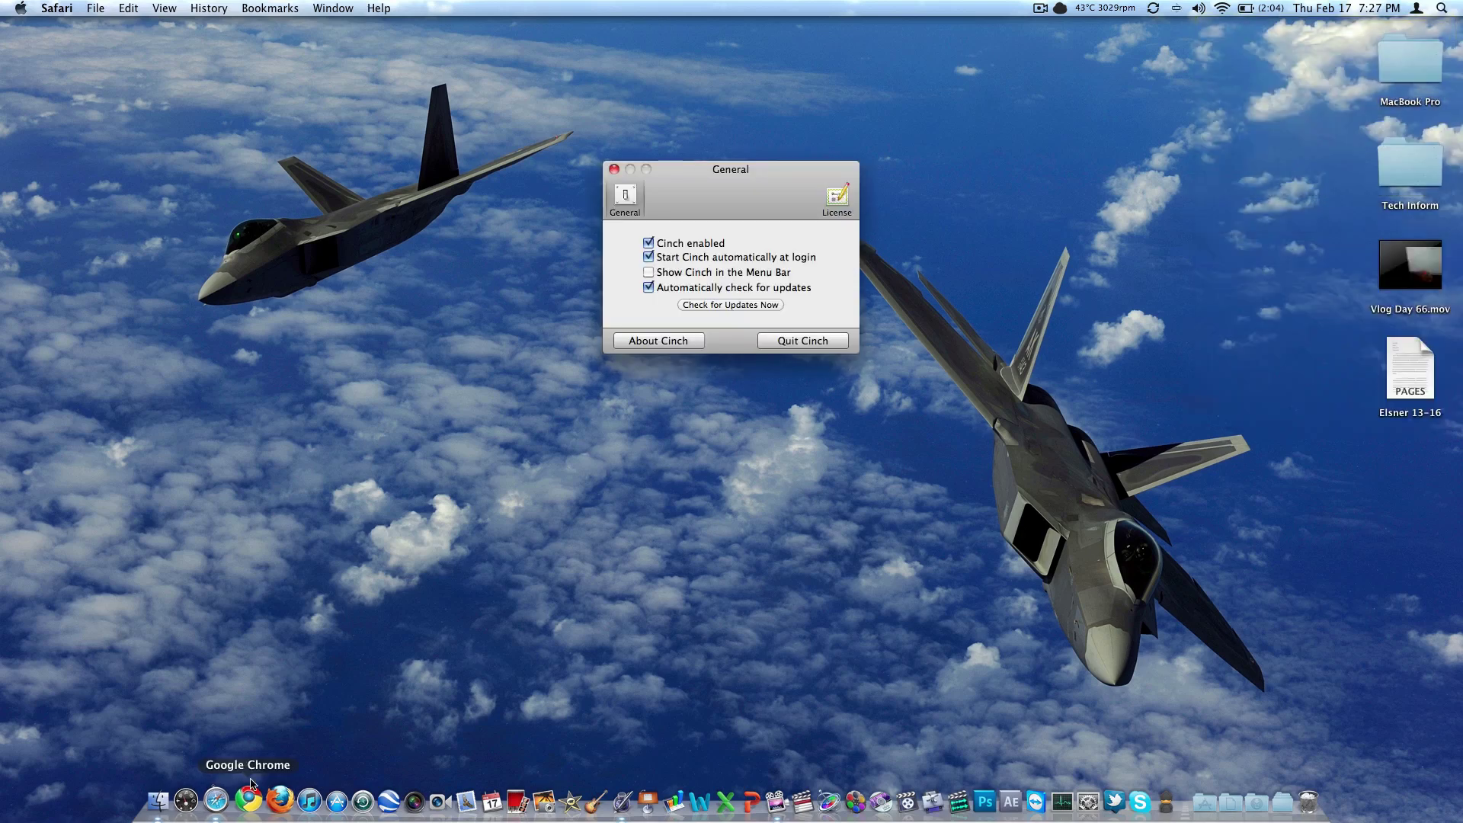
- Switch the Show Cinch in the Menu Bar option on and back off, acknowledging the notice
click(677, 273)
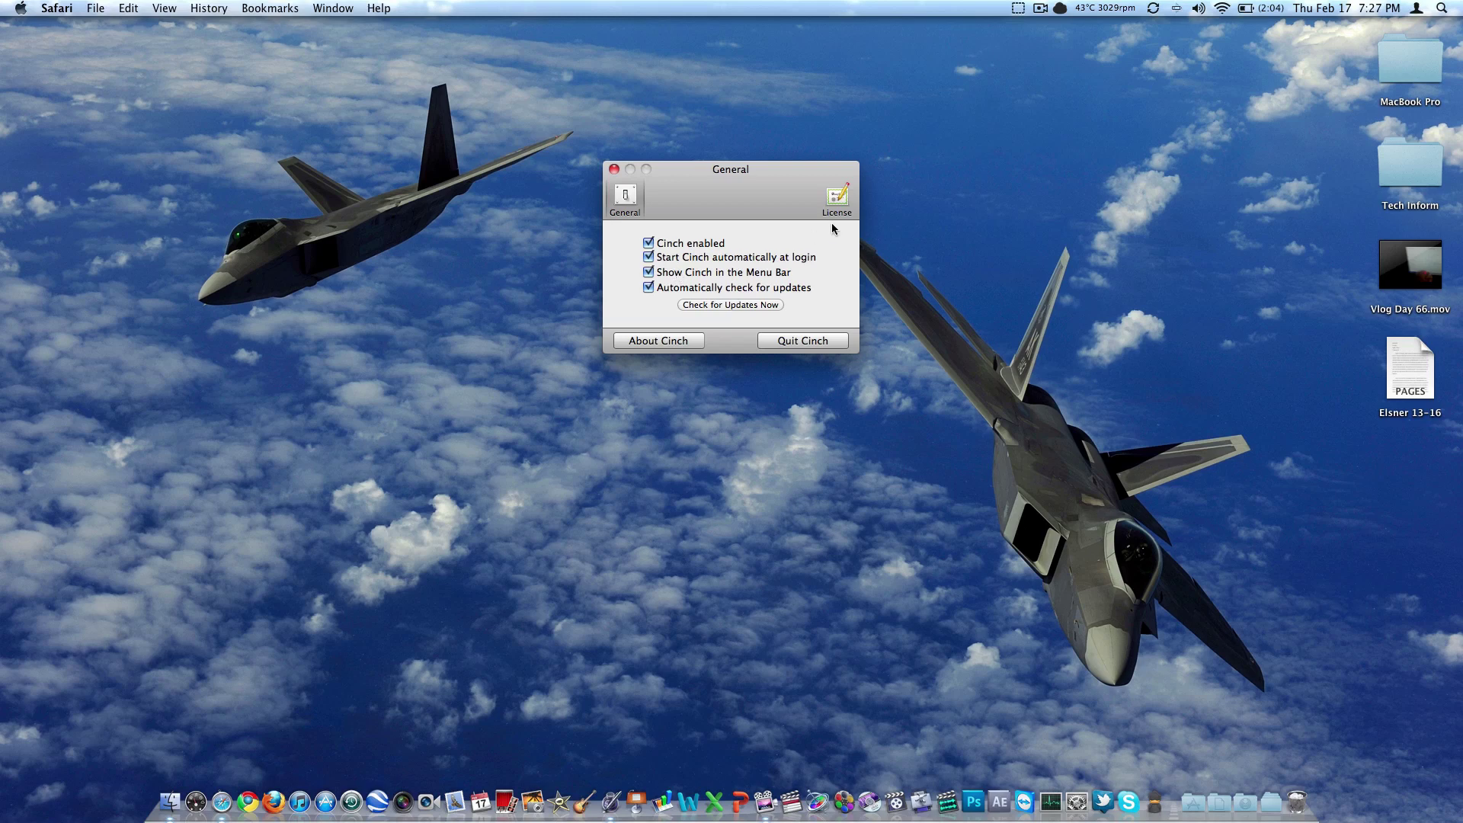
click(745, 274)
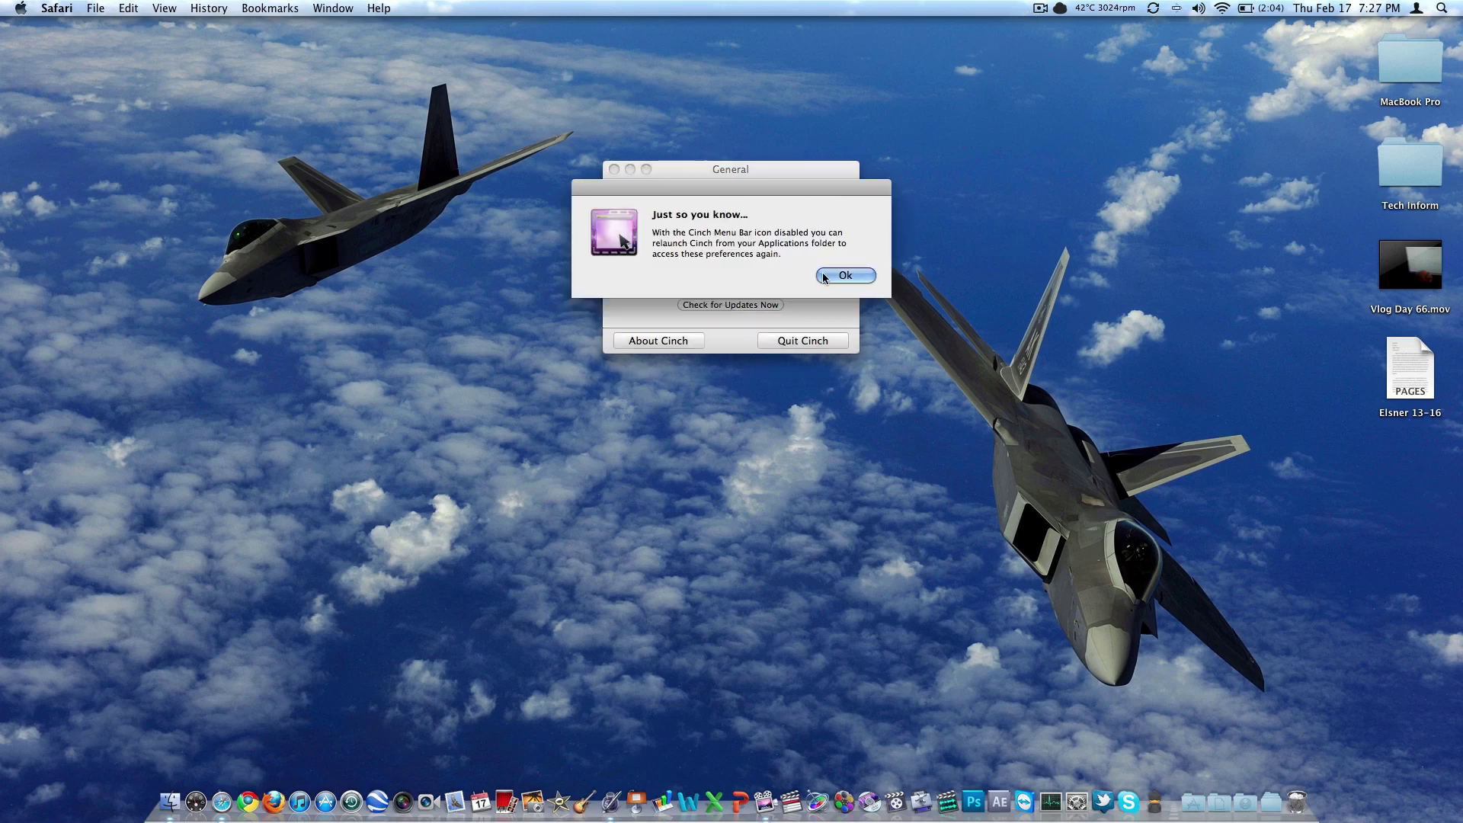
click(831, 277)
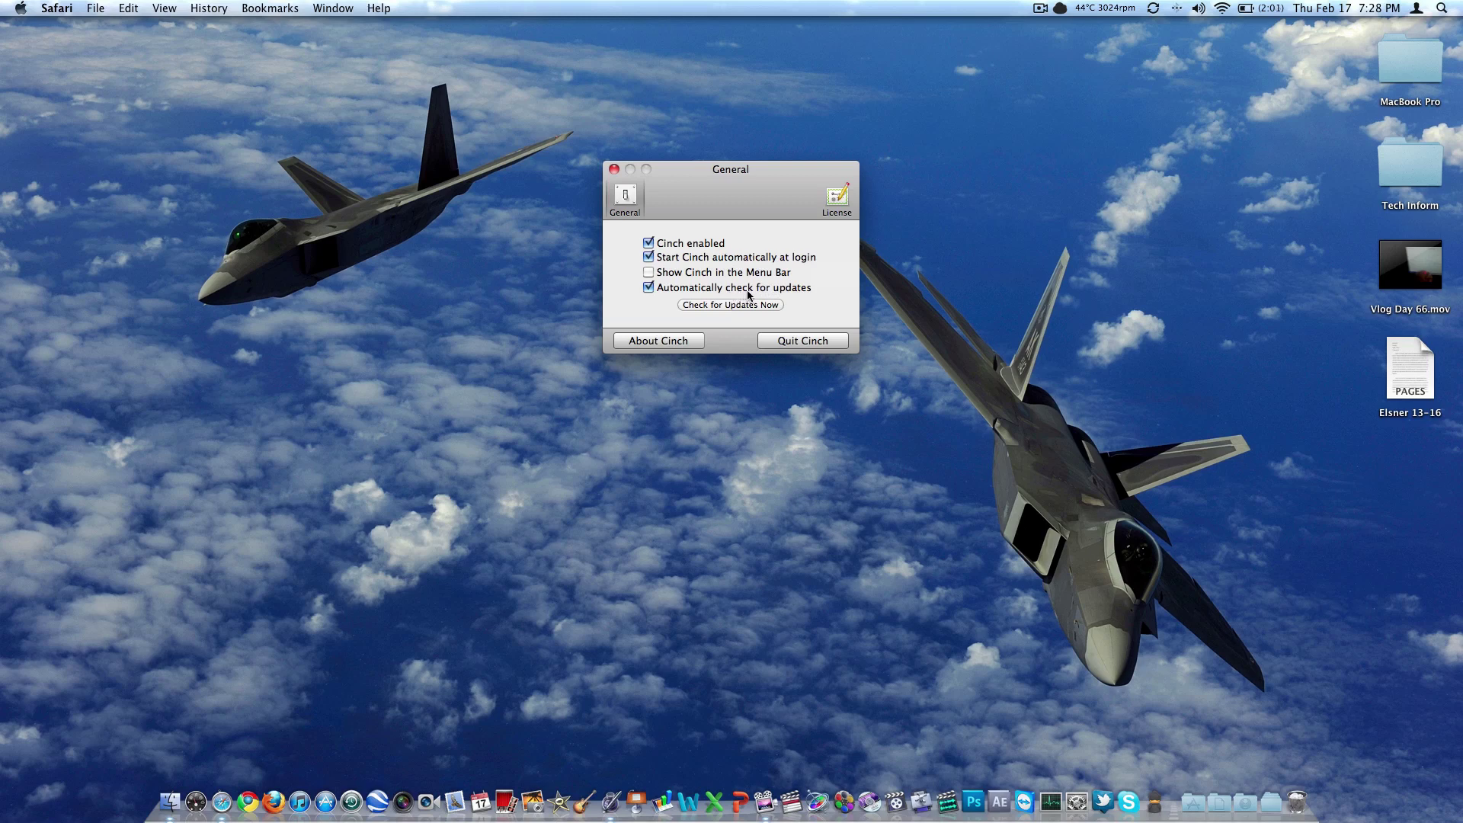
- Check for Cinch updates and close the General preferences window
click(768, 304)
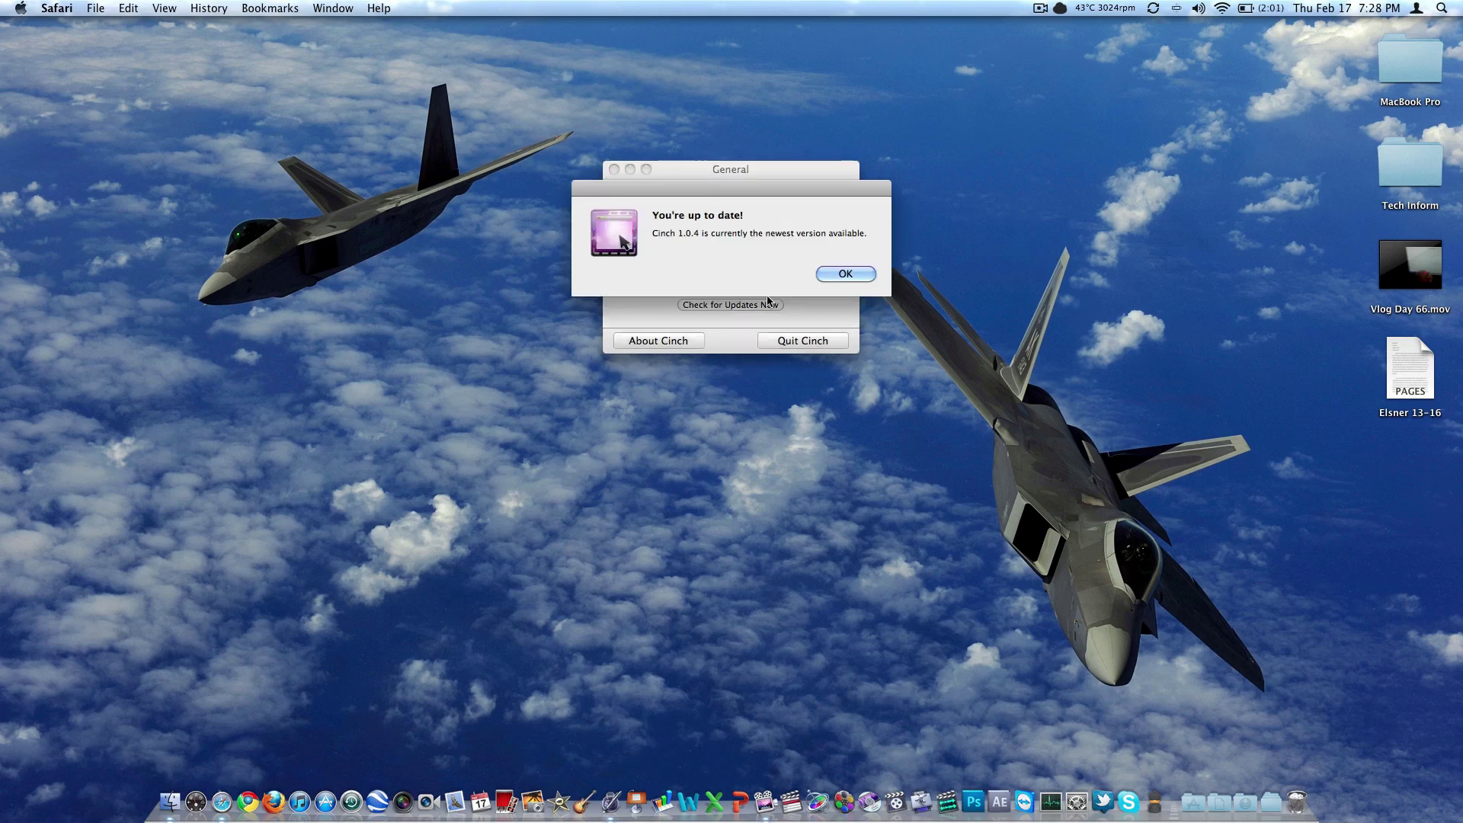
click(851, 276)
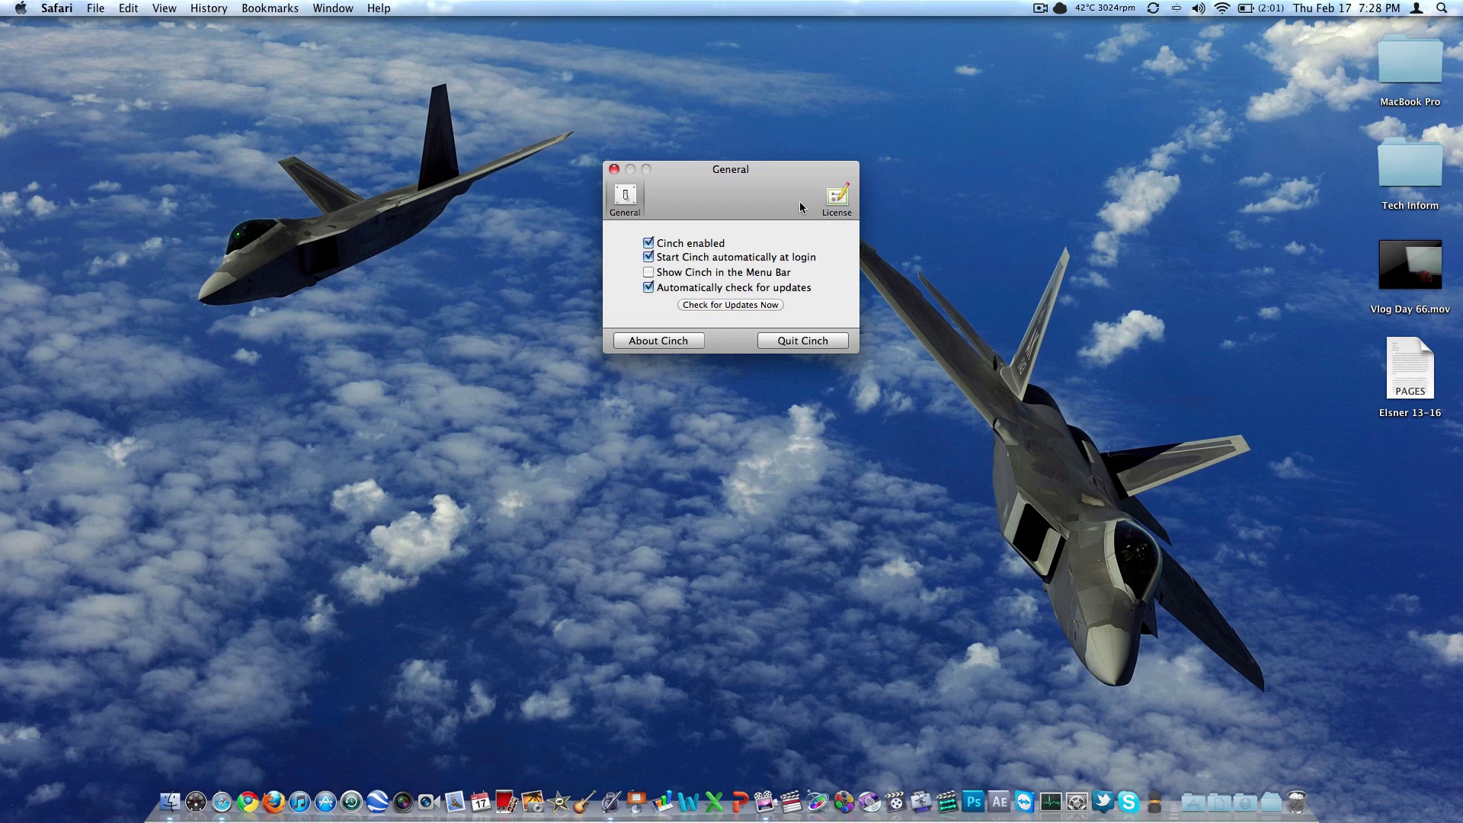
click(614, 170)
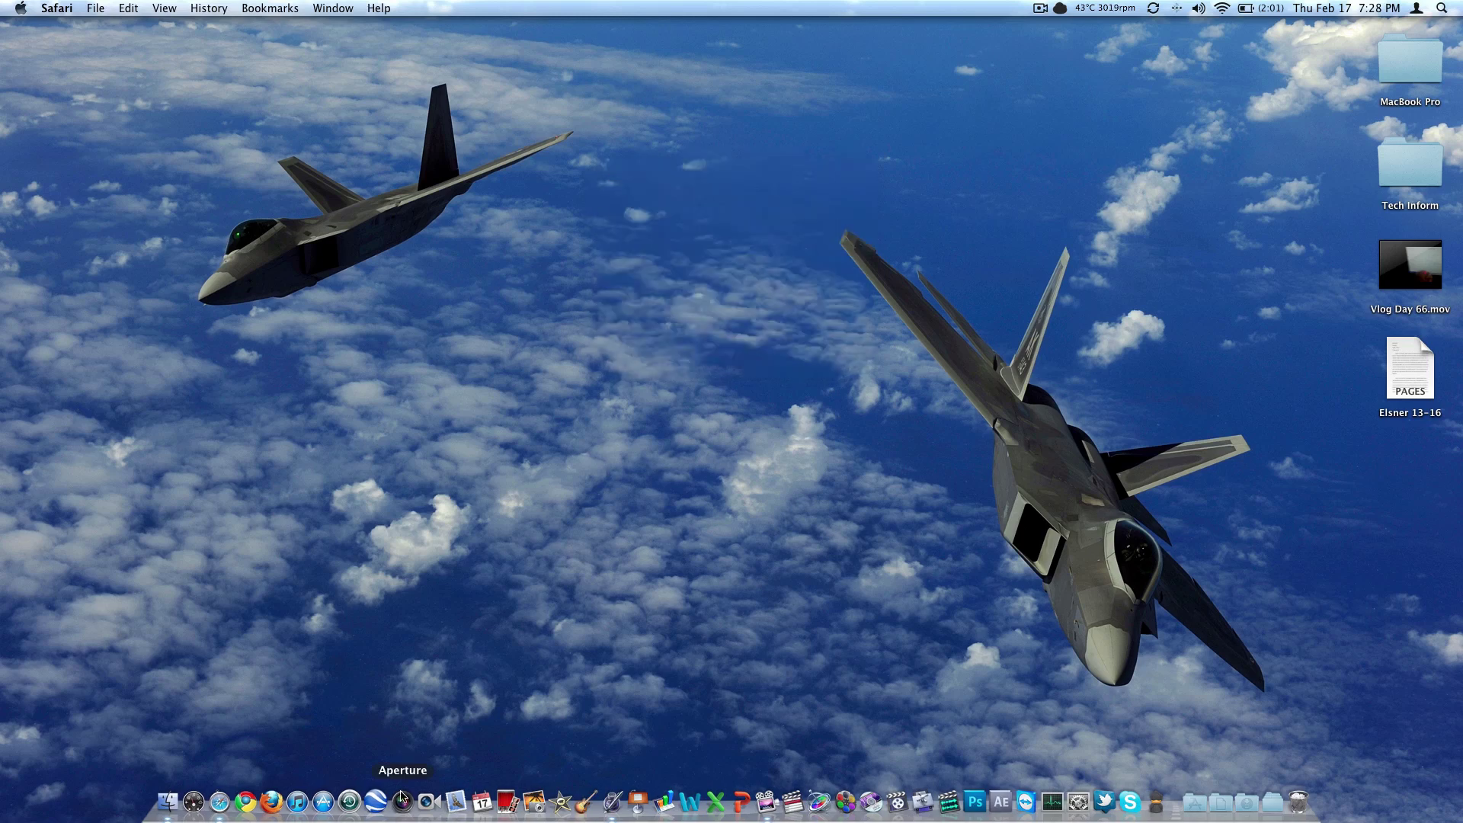
- Open a new Safari window and manually reposition and resize it on the desktop
click(220, 802)
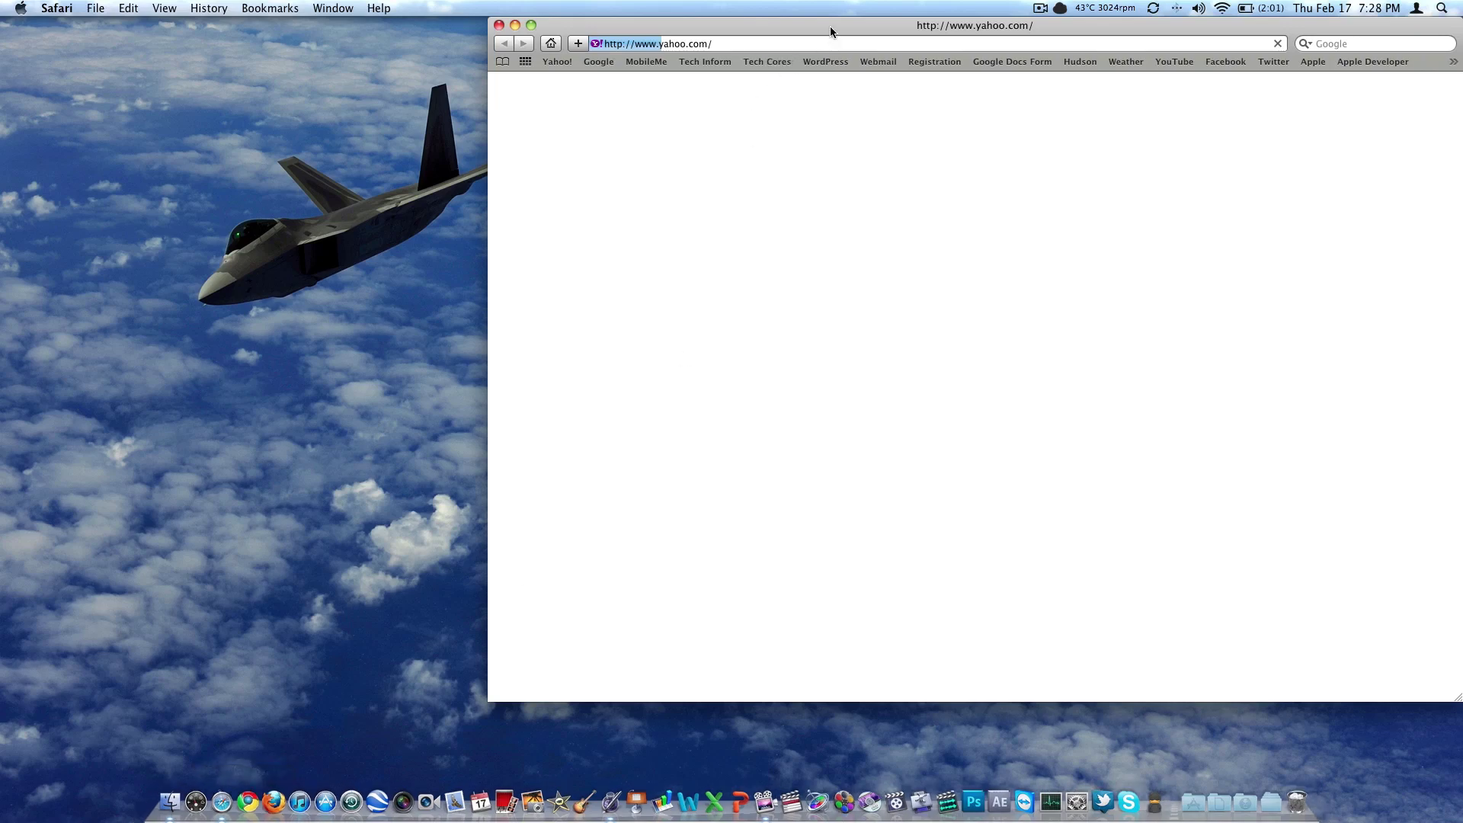
drag(831, 30, 564, 62)
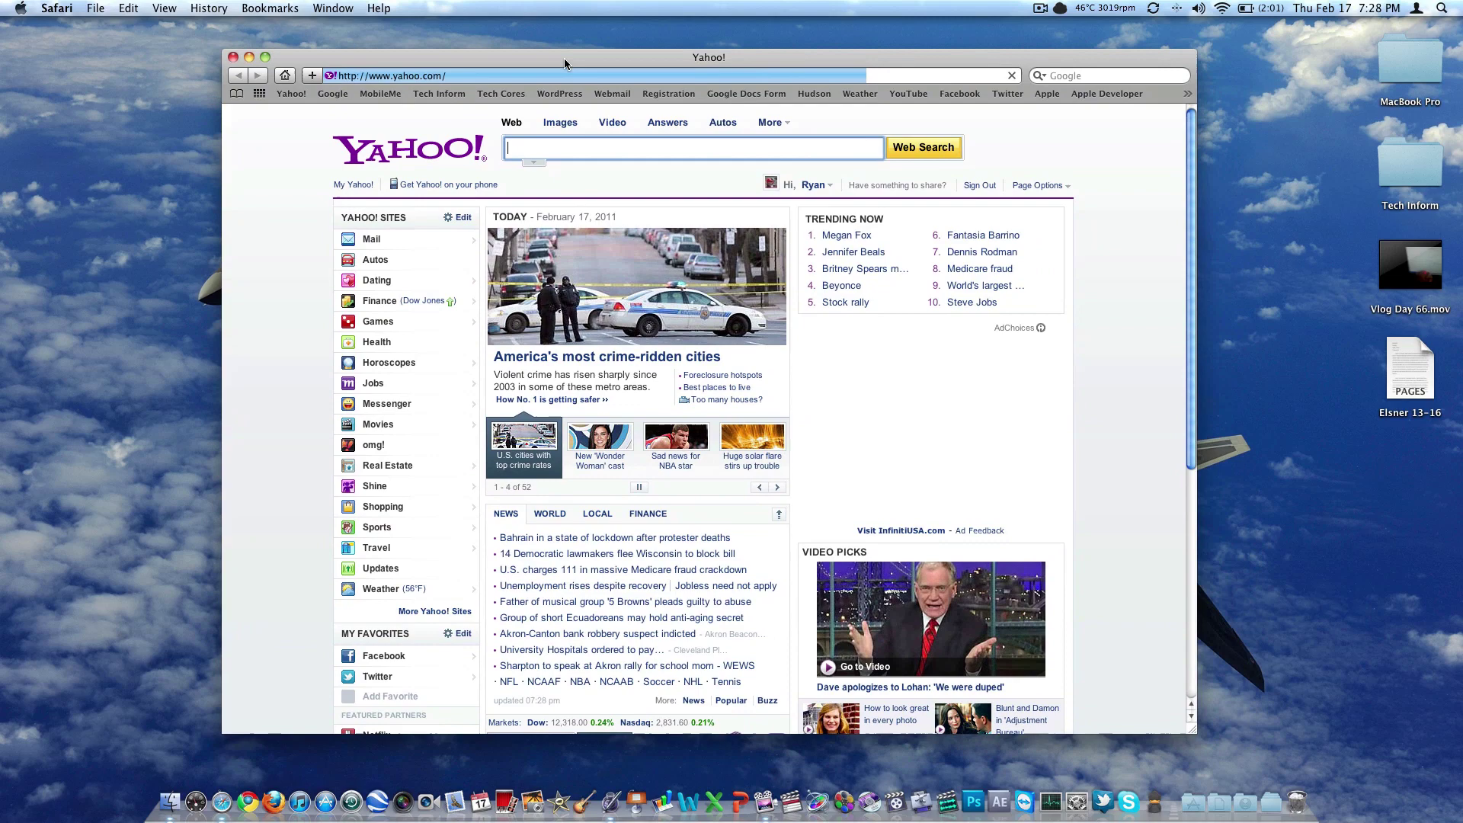
drag(1129, 66, 1117, 31)
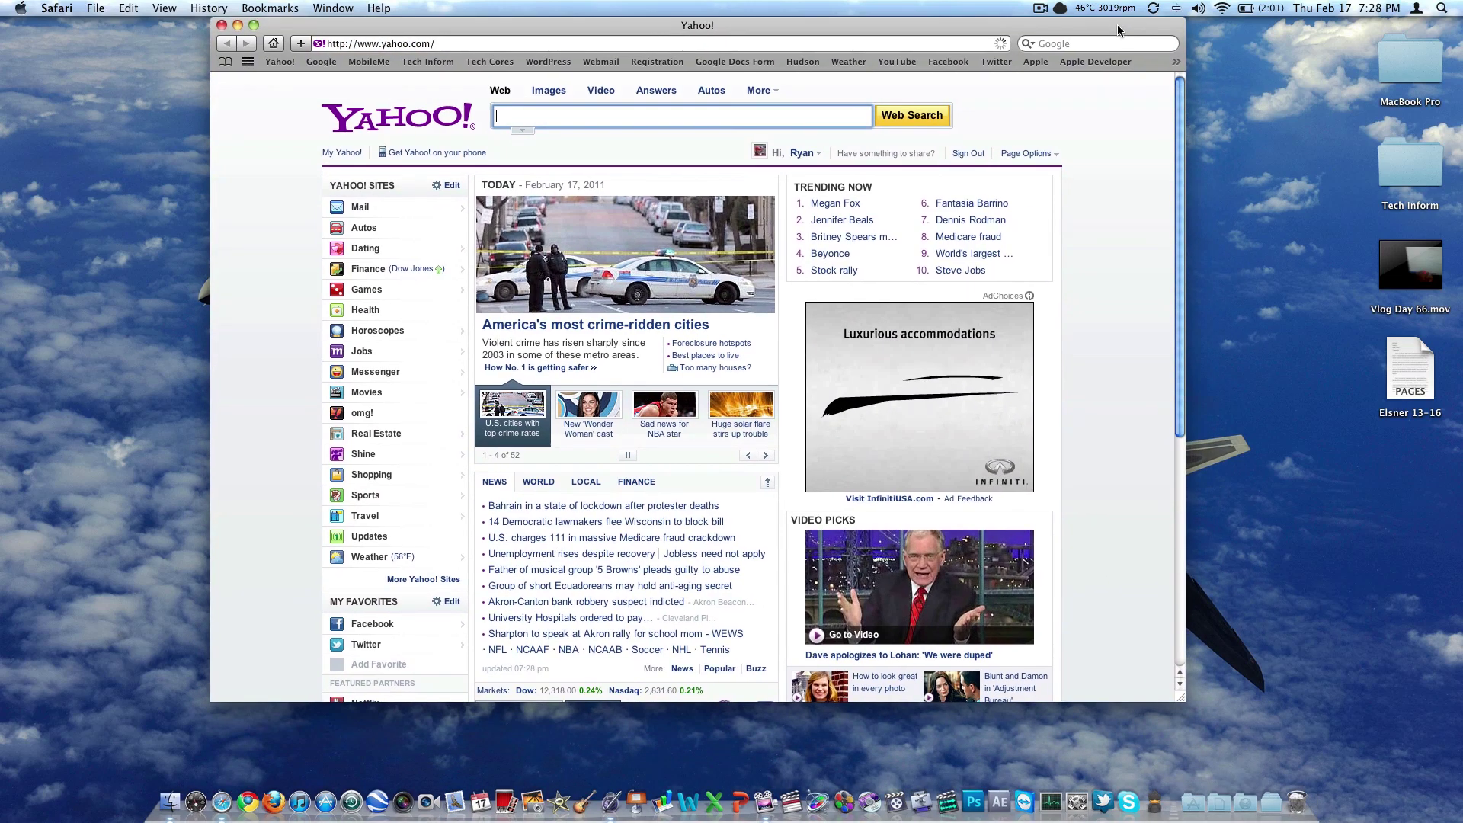
drag(1181, 698, 1179, 816)
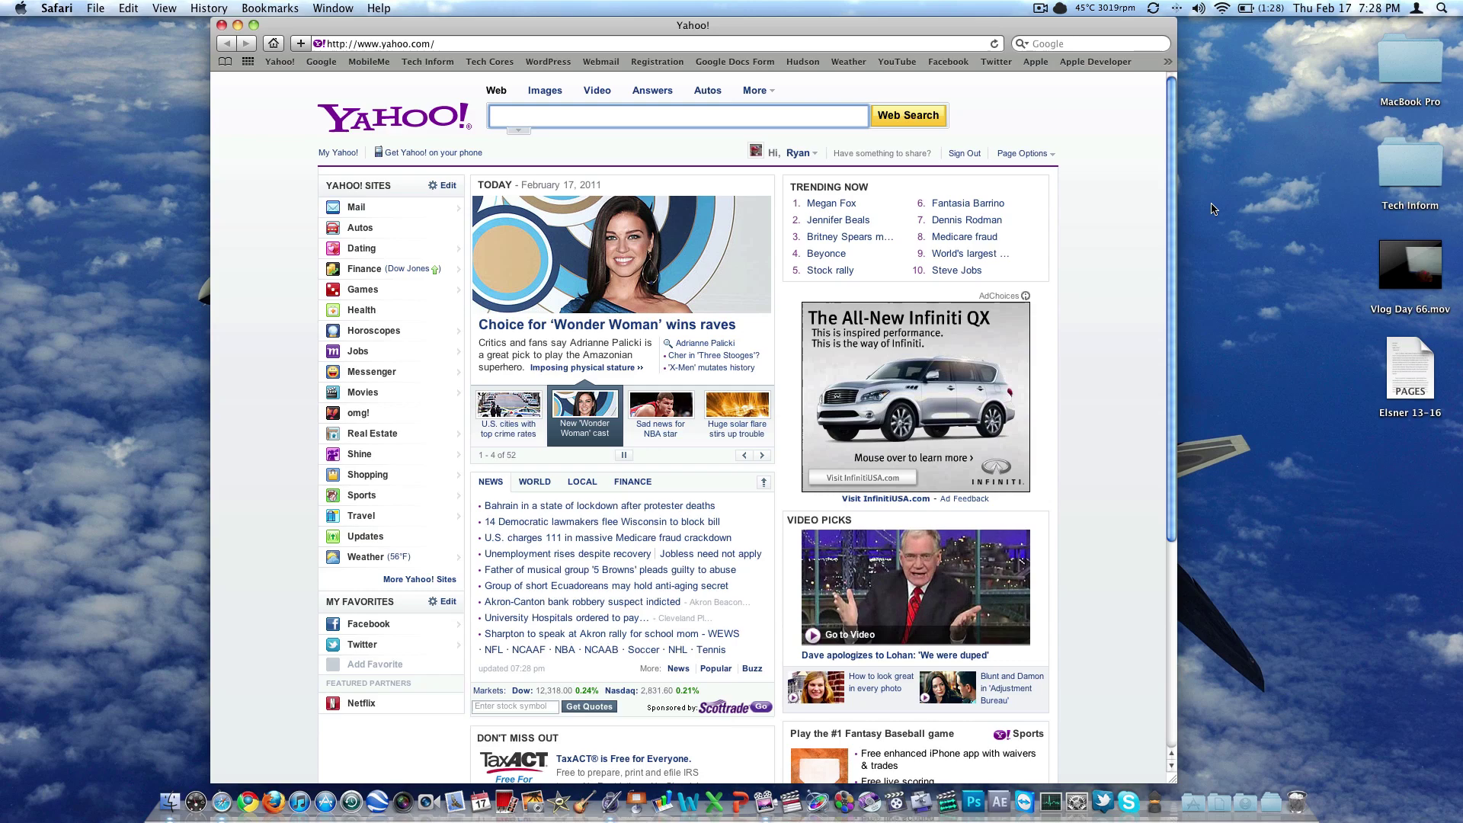
drag(1143, 33, 974, 33)
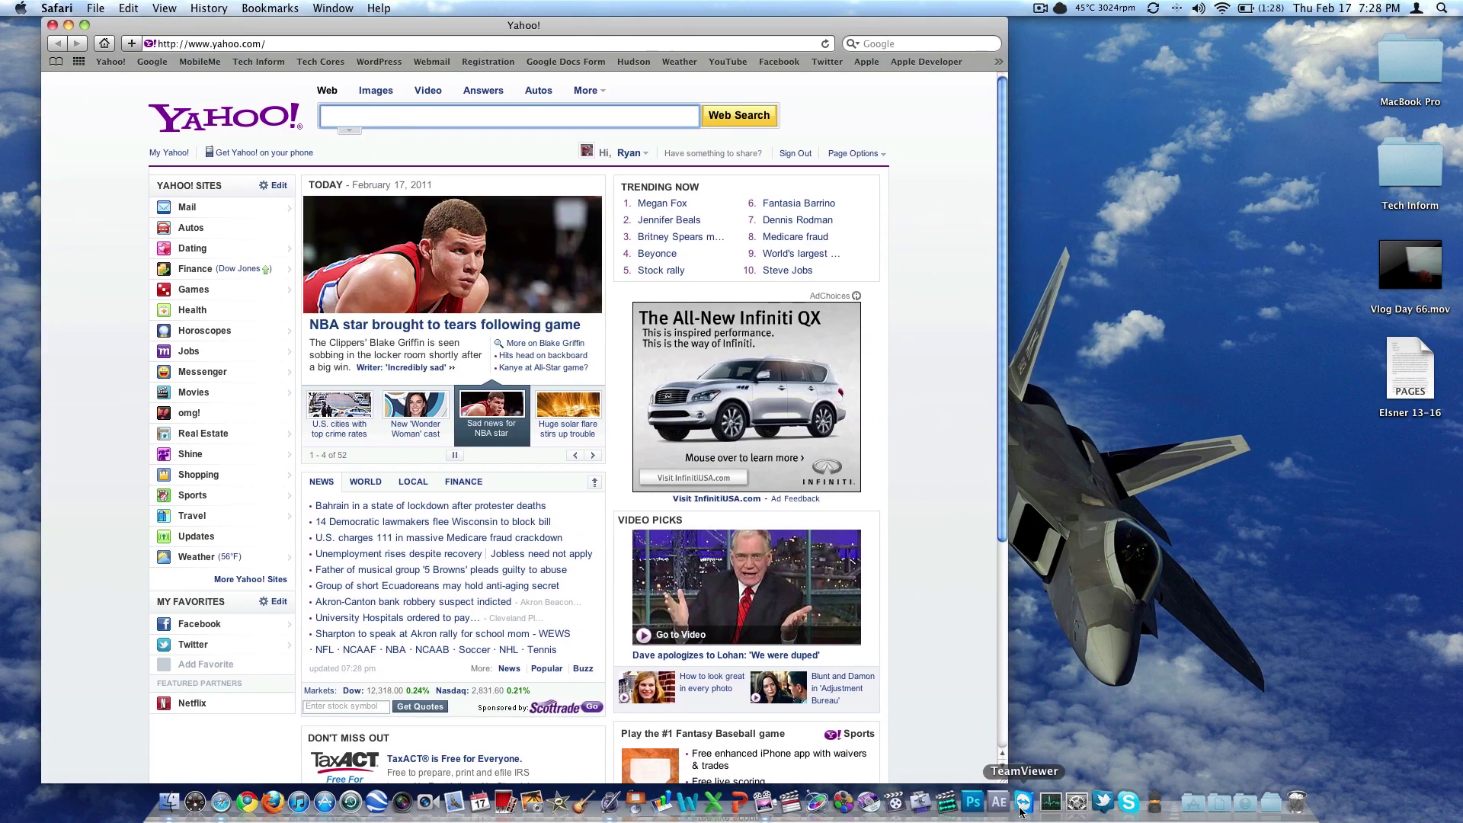
drag(1003, 778, 1092, 740)
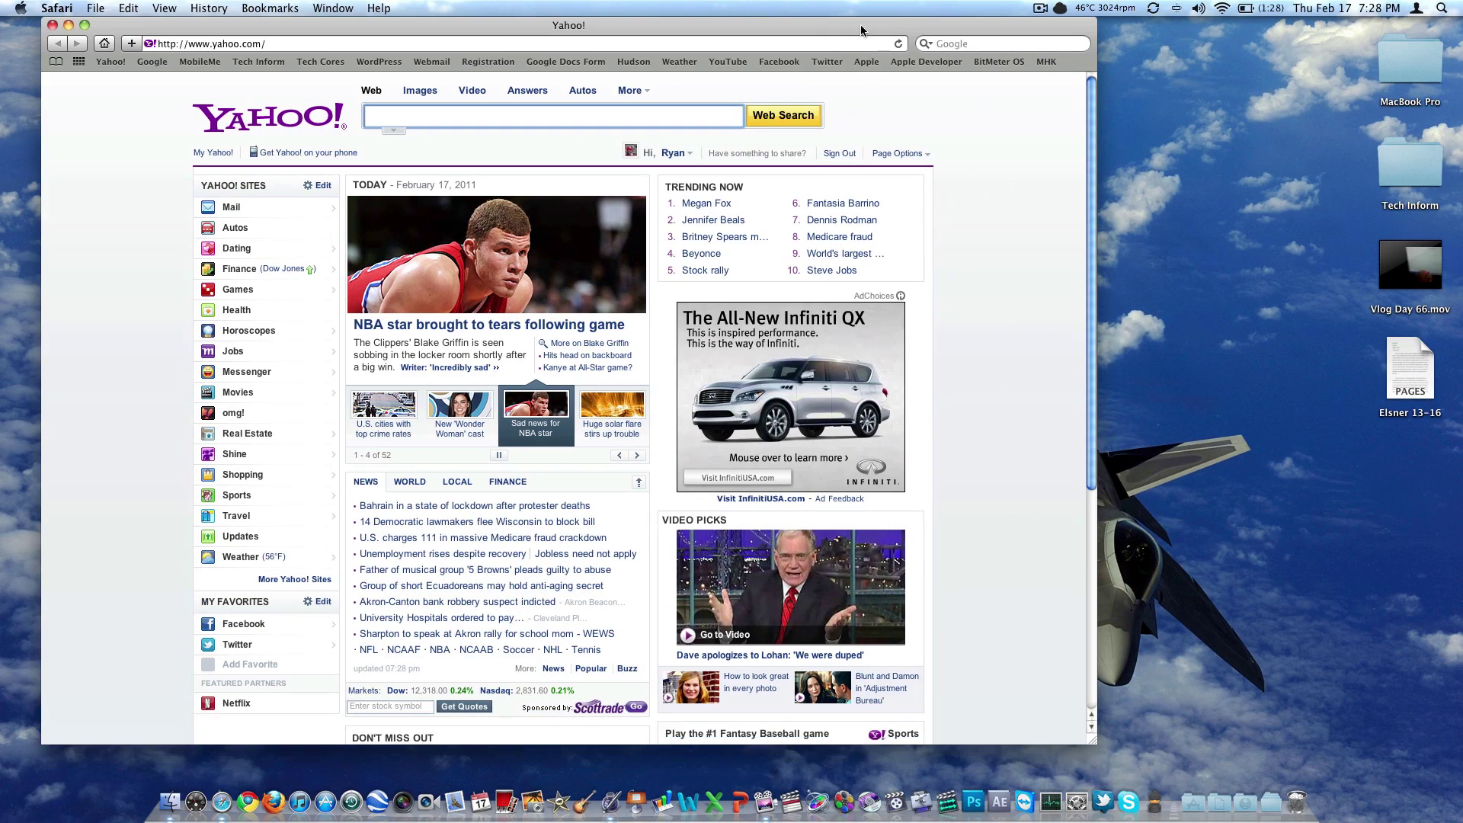
- Move the Safari window to the left edge, and cinch it to the right half of the screen, looking over the Yahoo page
drag(864, 25, 271, 156)
key(F11)
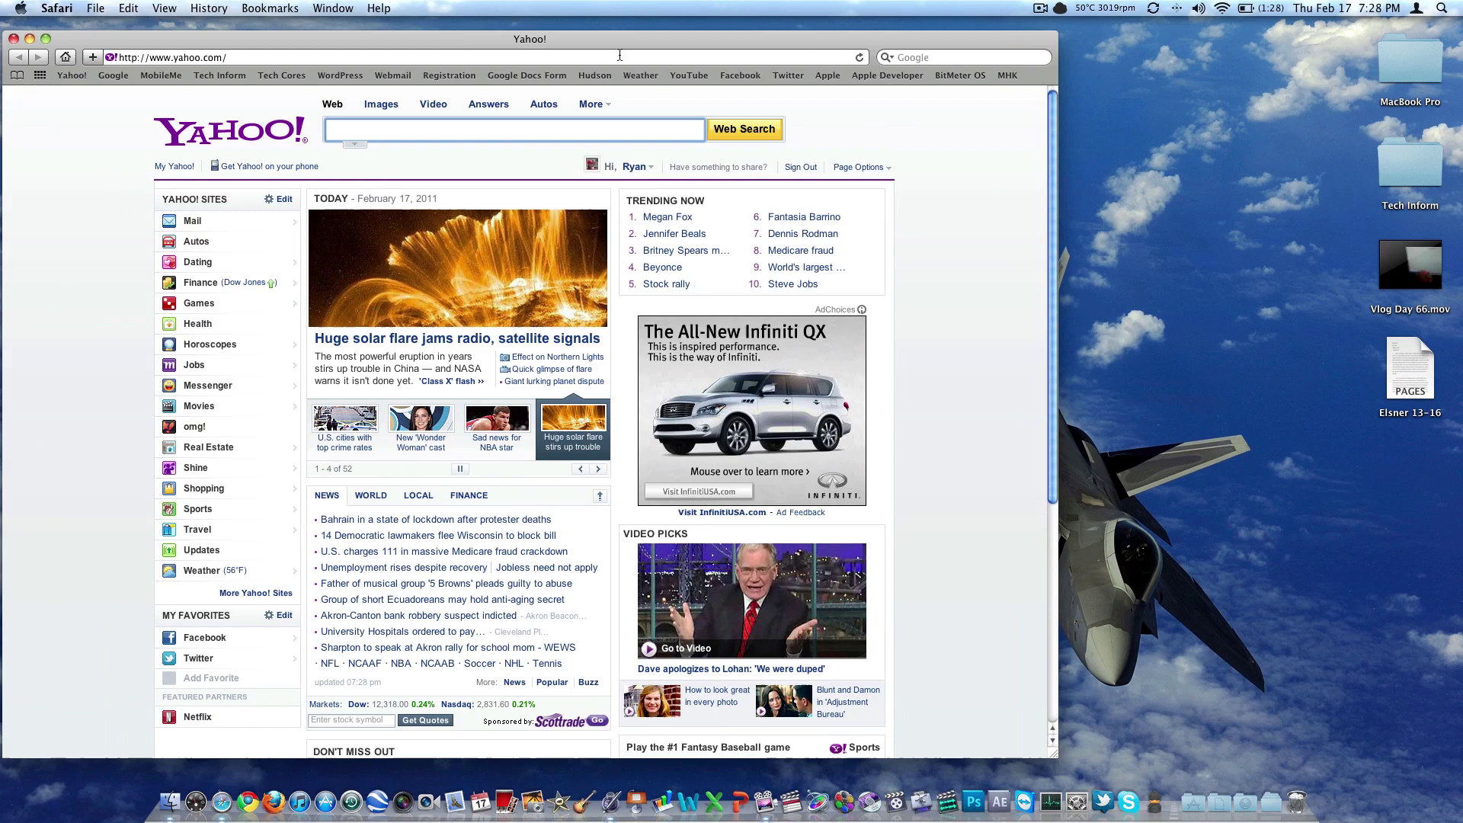
drag(637, 44, 1460, 77)
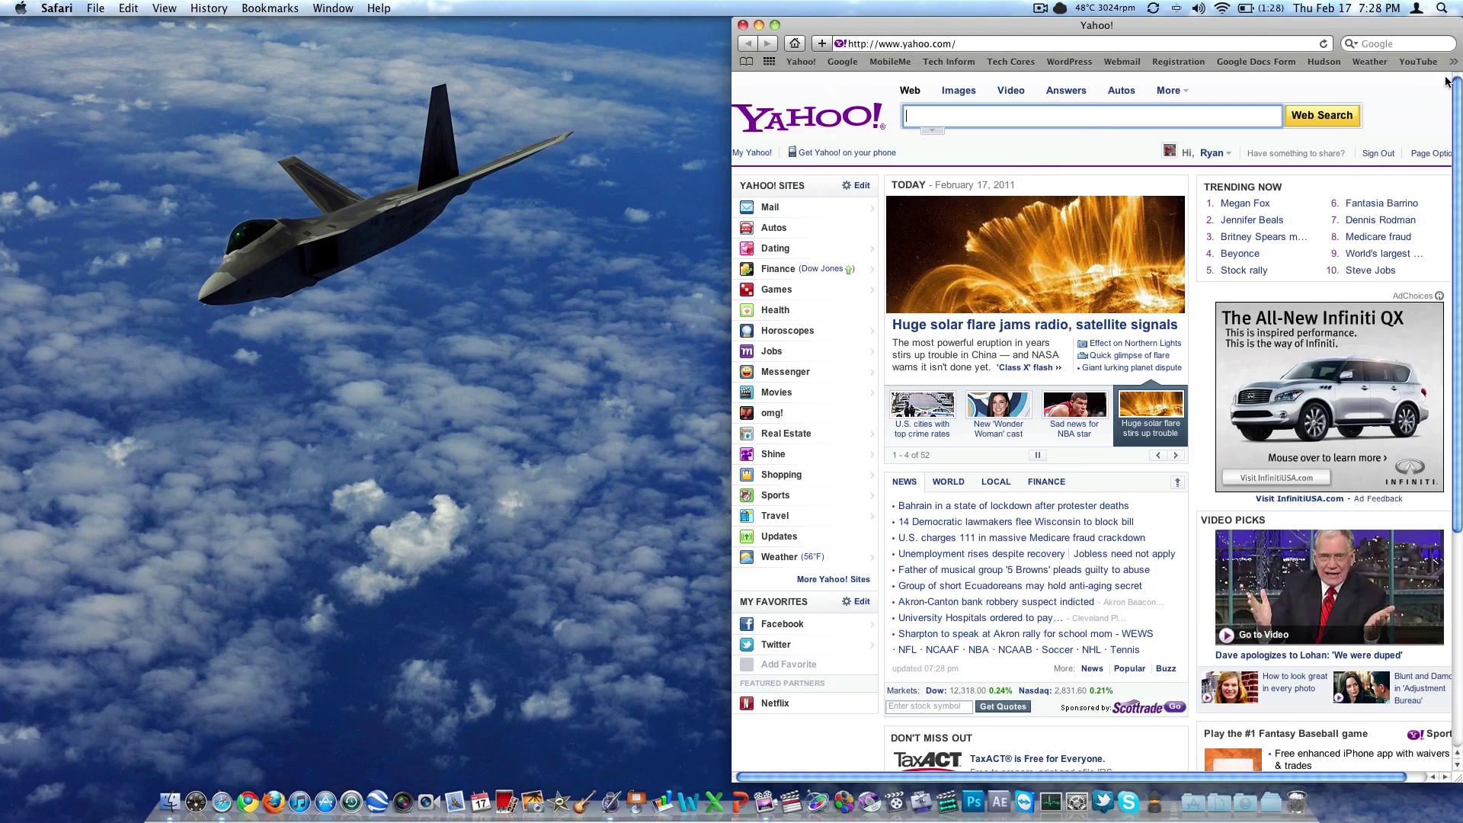
scroll(1219, 334, down, 10)
scroll(1219, 334, up, 10)
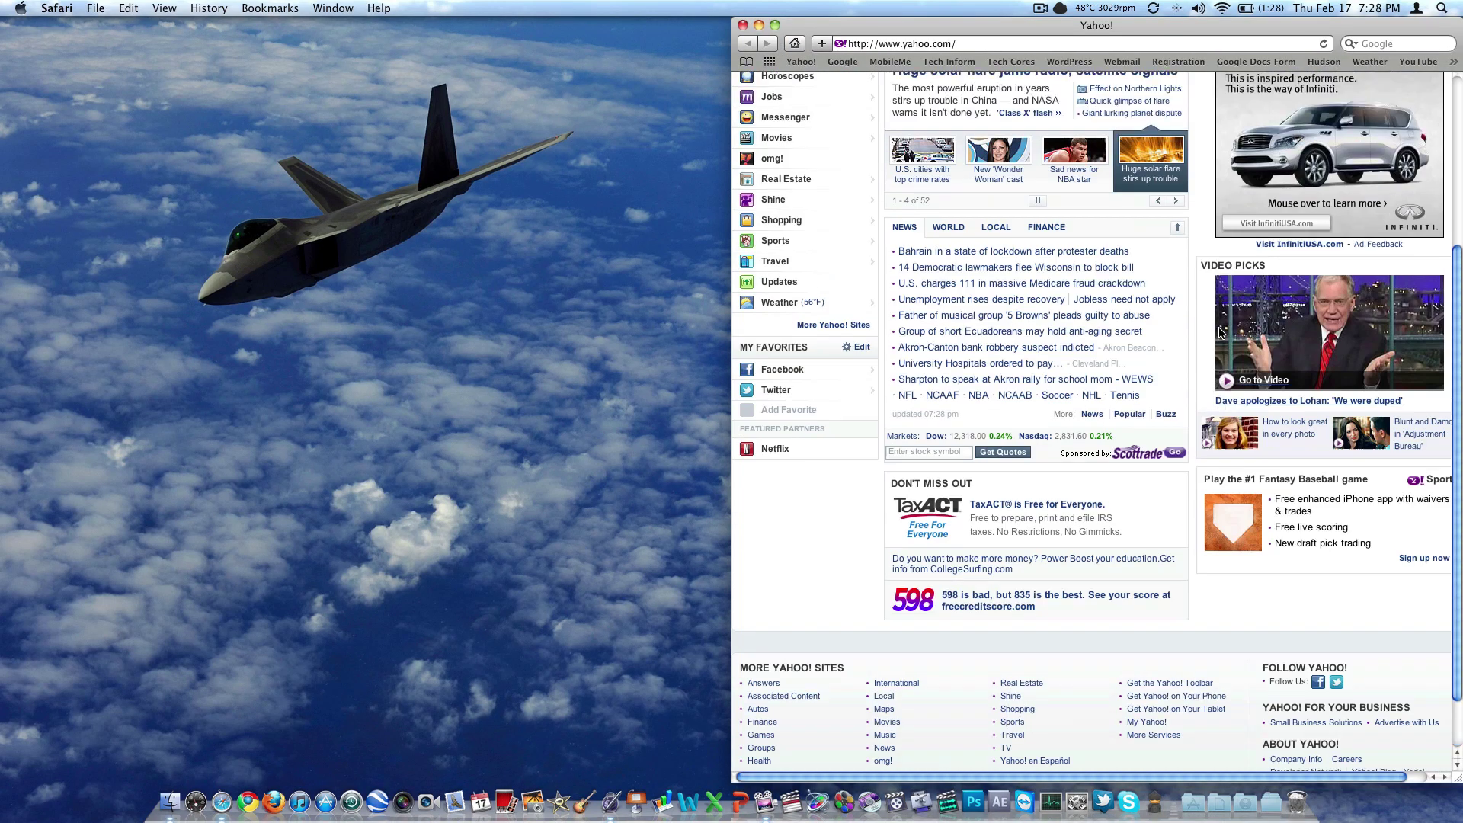
scroll(1218, 334, right, 1)
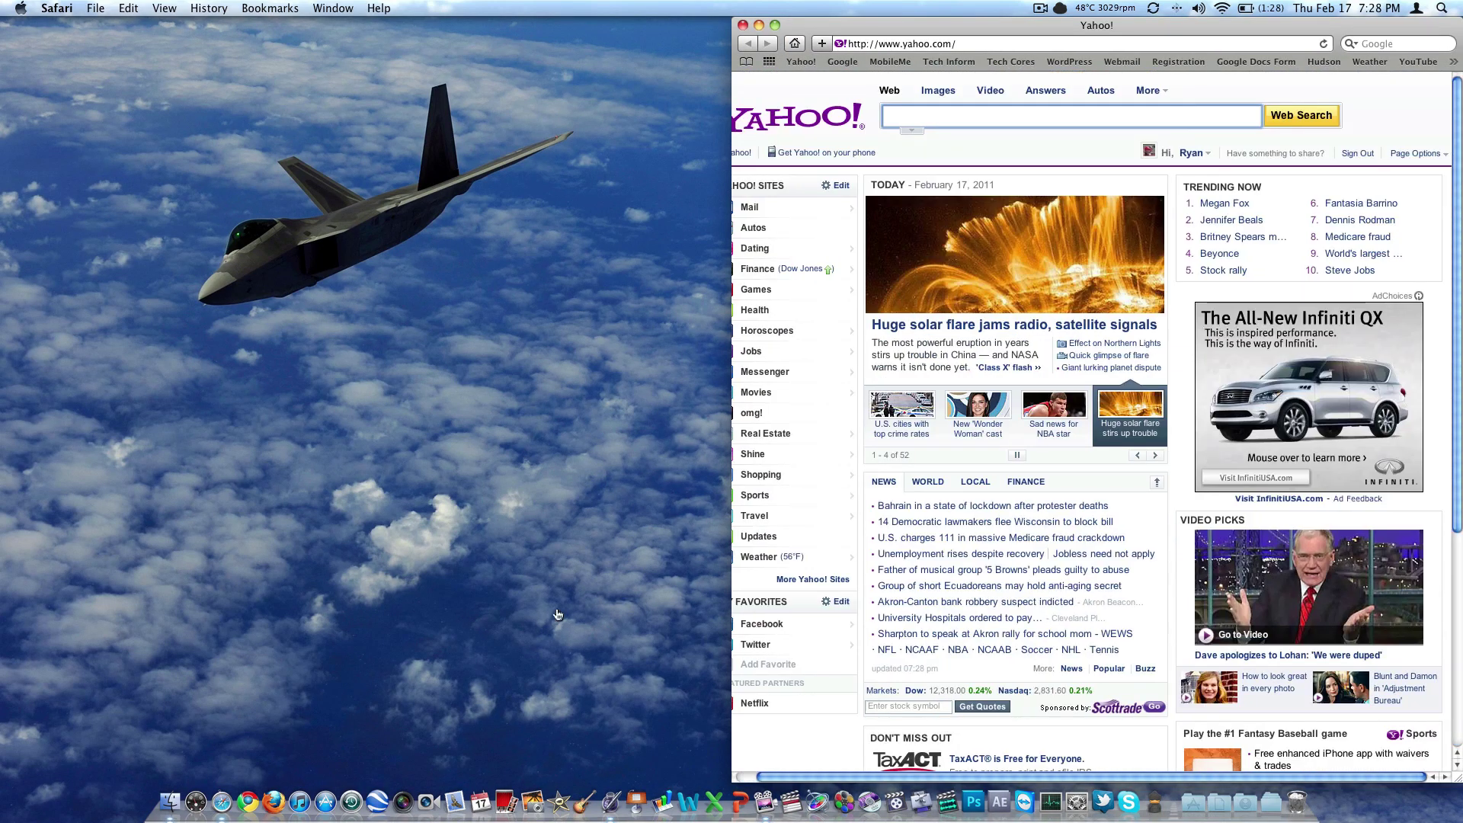
- Switch to Google Chrome and cinch its window to the right half of the screen
click(255, 813)
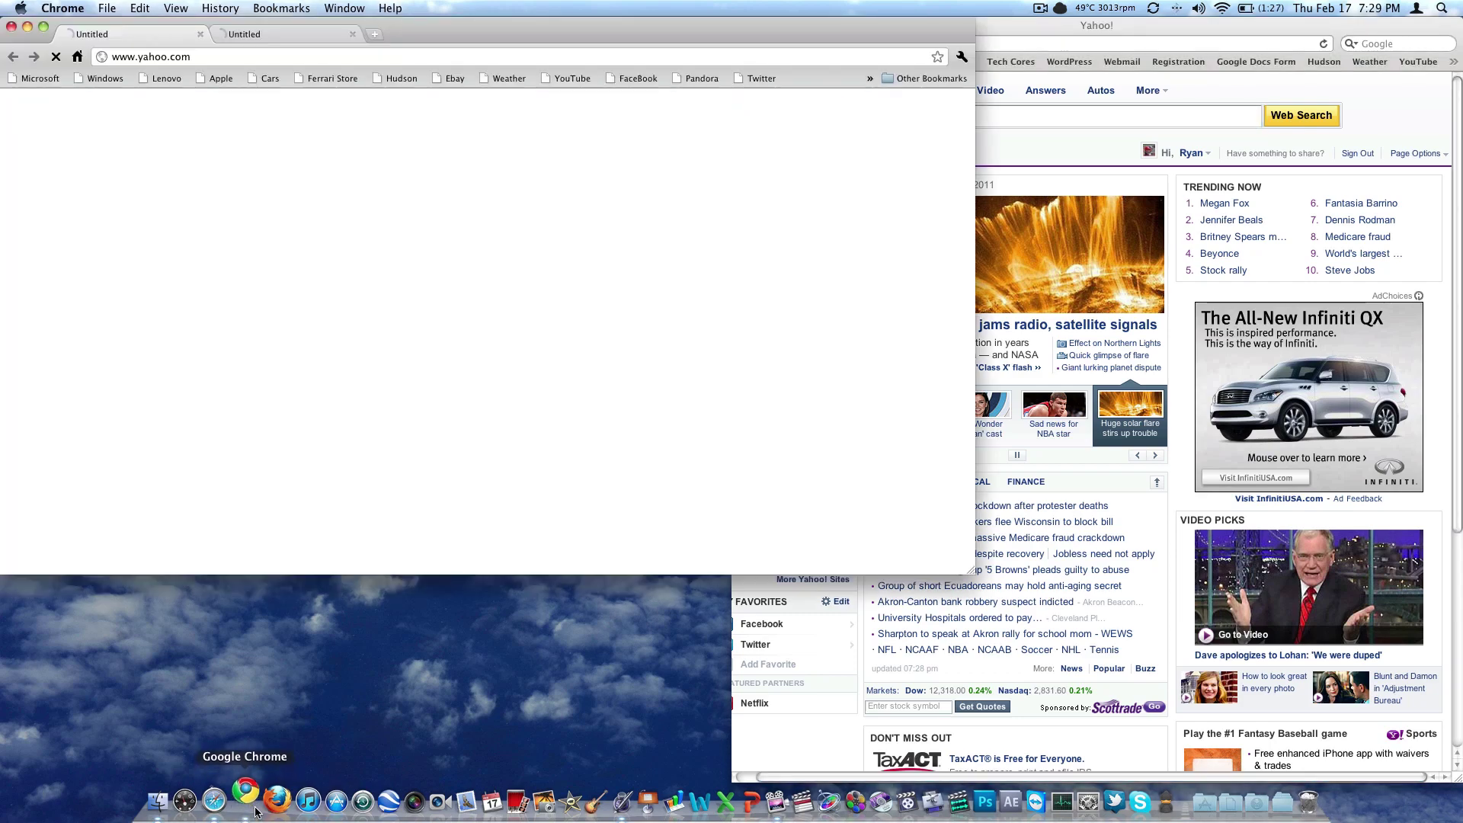
drag(428, 33, 1462, 160)
drag(1242, 38, 1130, 139)
drag(1460, 159, 1462, 156)
drag(1206, 29, 1462, 335)
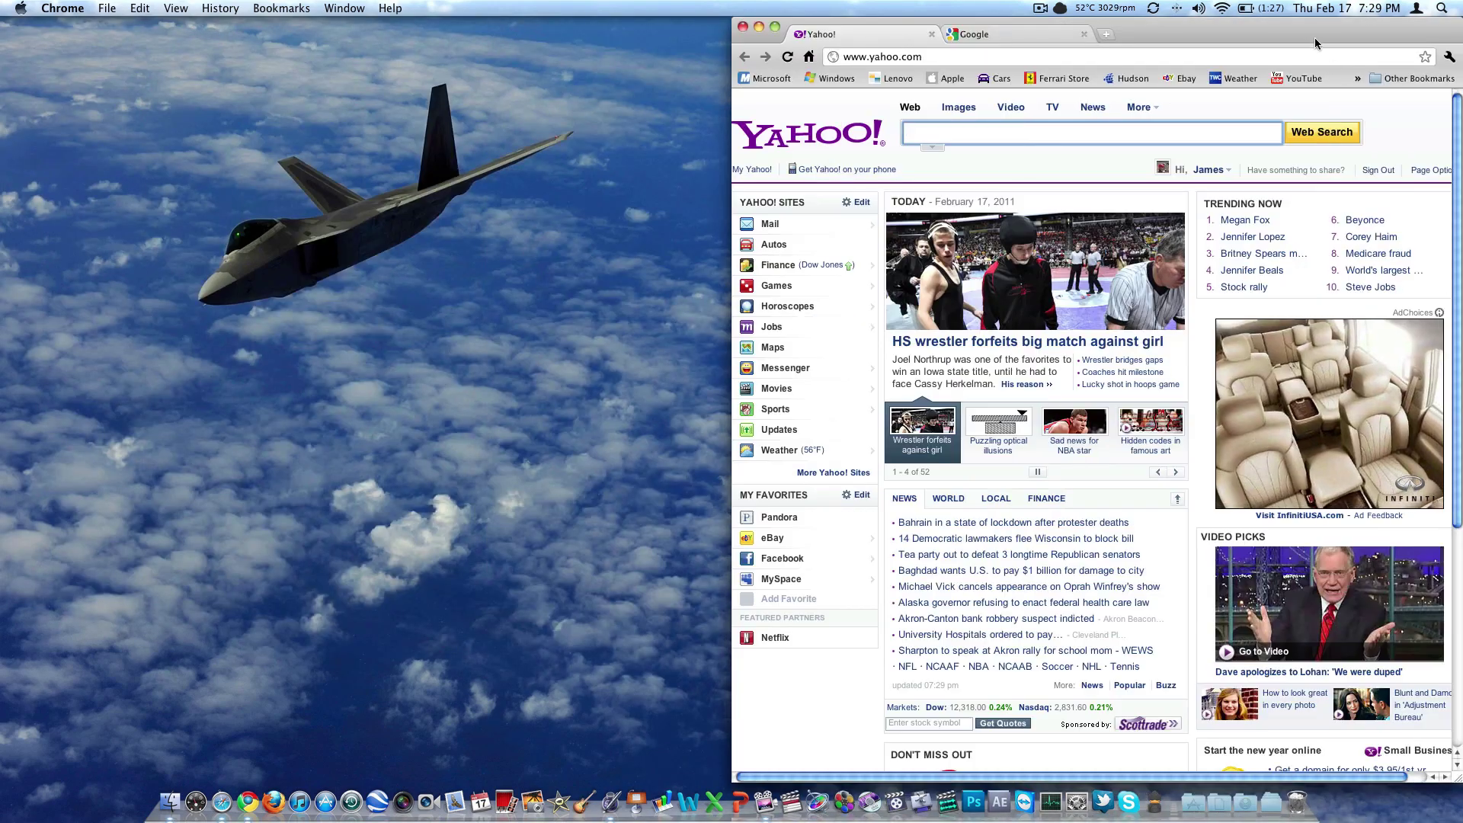
- Pull the Chrome window out of its half-screen position and cinch it to full screen, restoring and cinching it once more
drag(1313, 42, 785, 43)
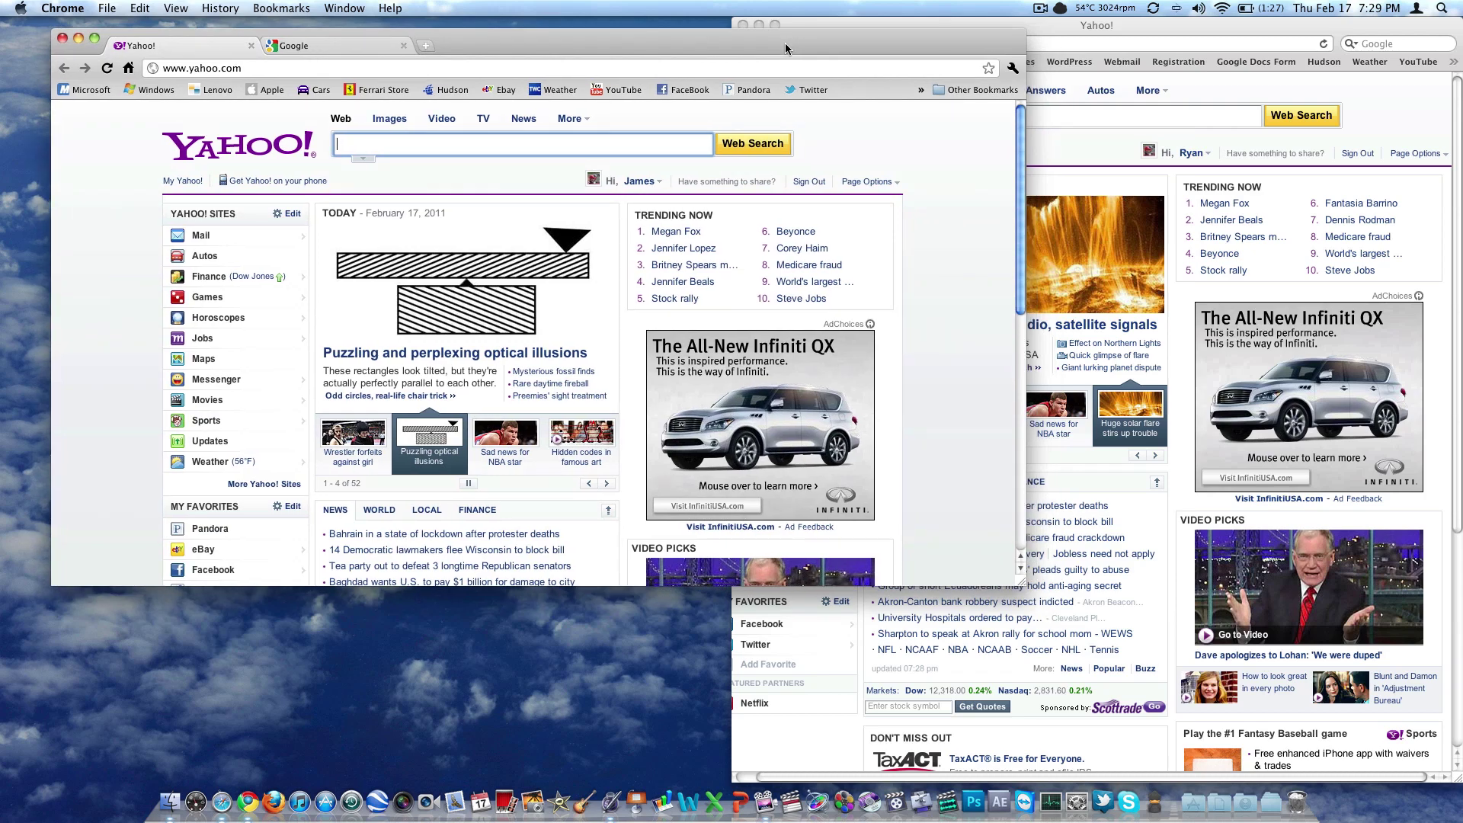
drag(786, 44, 967, 1)
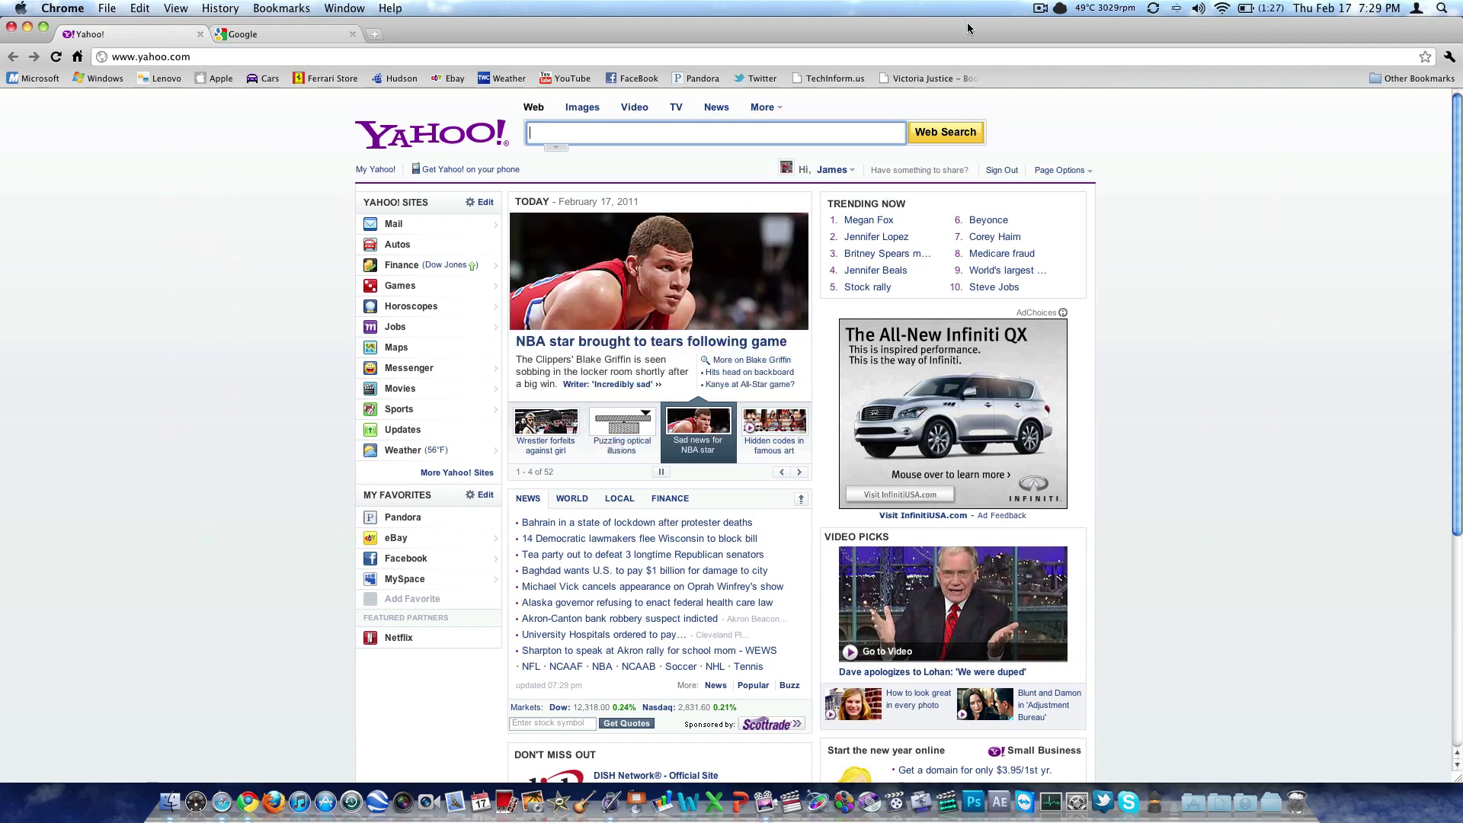
drag(967, 25, 957, 156)
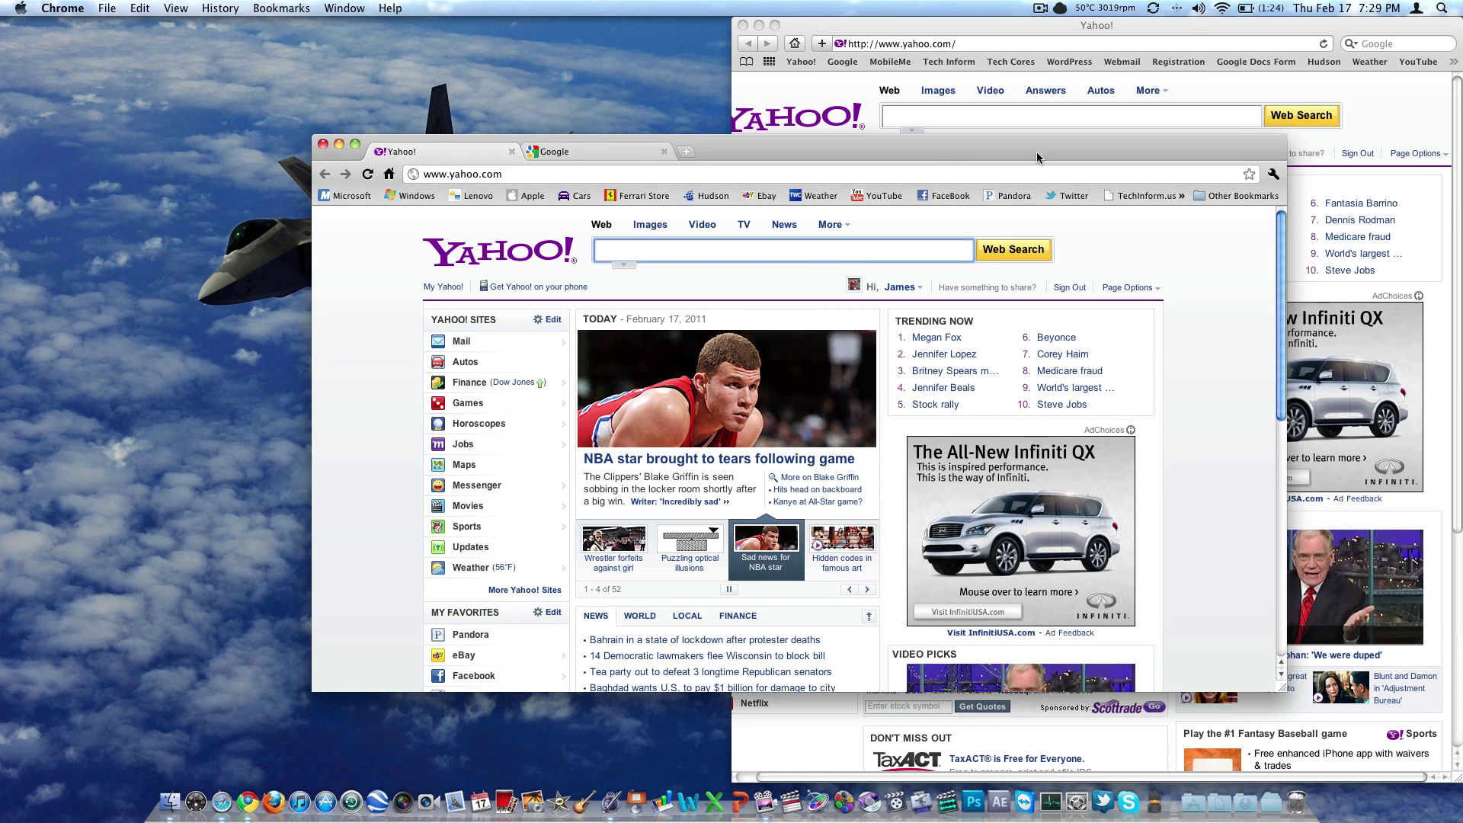
drag(1036, 153, 1021, 2)
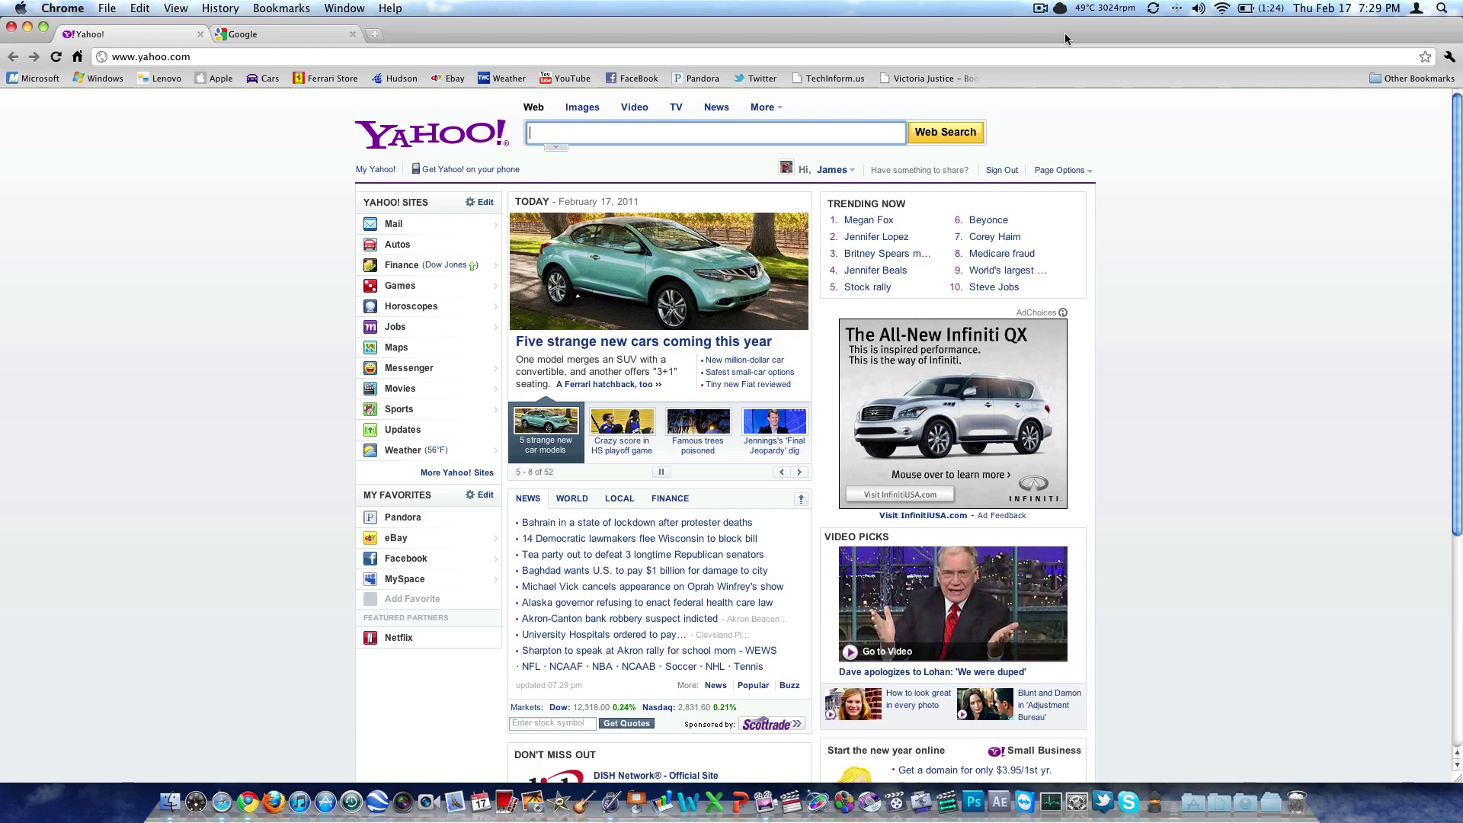
- Restore the Chrome window from full screen and quit Chrome
drag(1065, 39, 803, 120)
key(super+q)
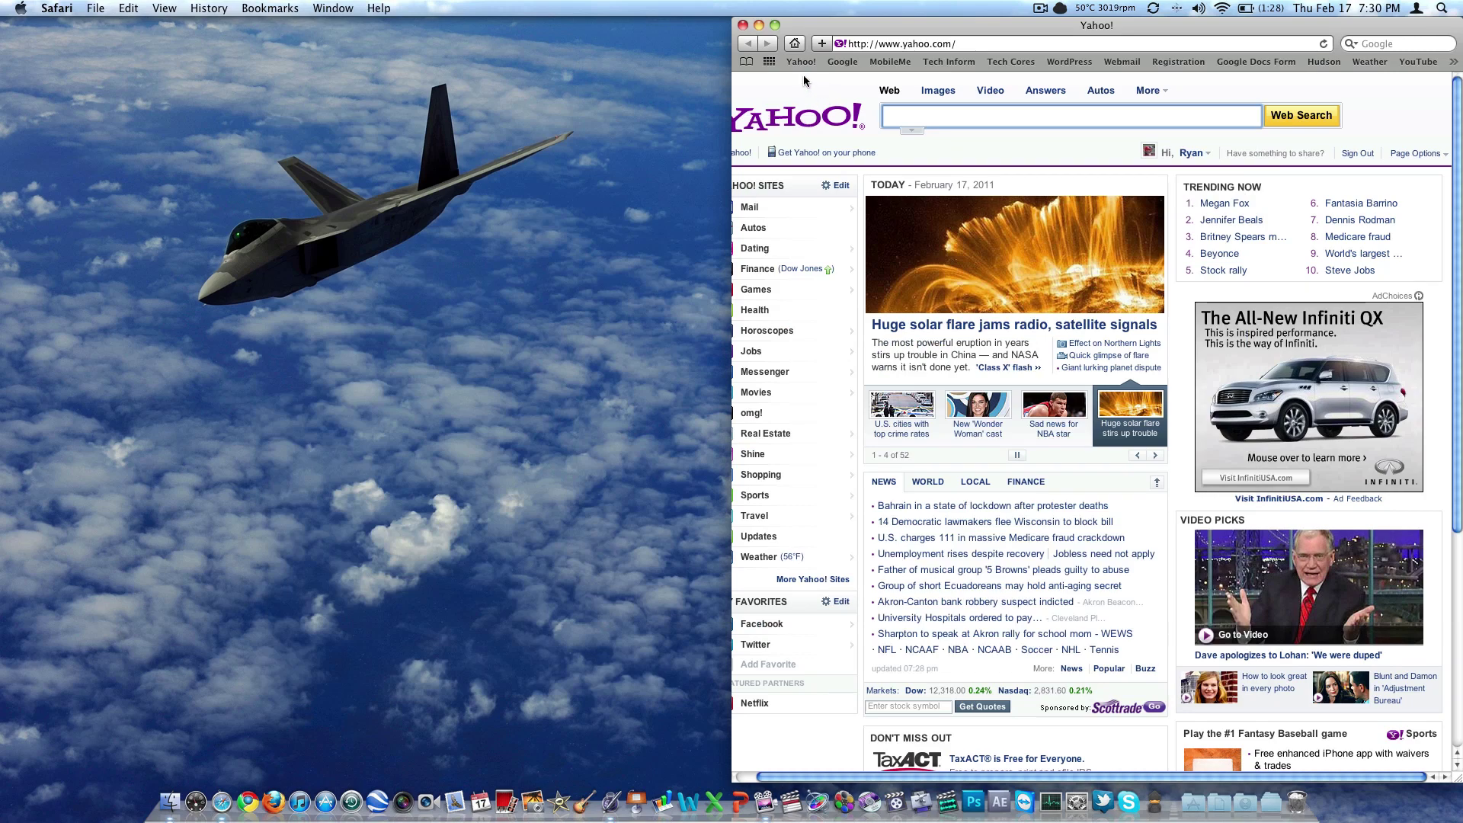
- Restore the half-screen Safari window and move it to the left screen edge, returning to the first desktop space
scroll(857, 171, left, 2)
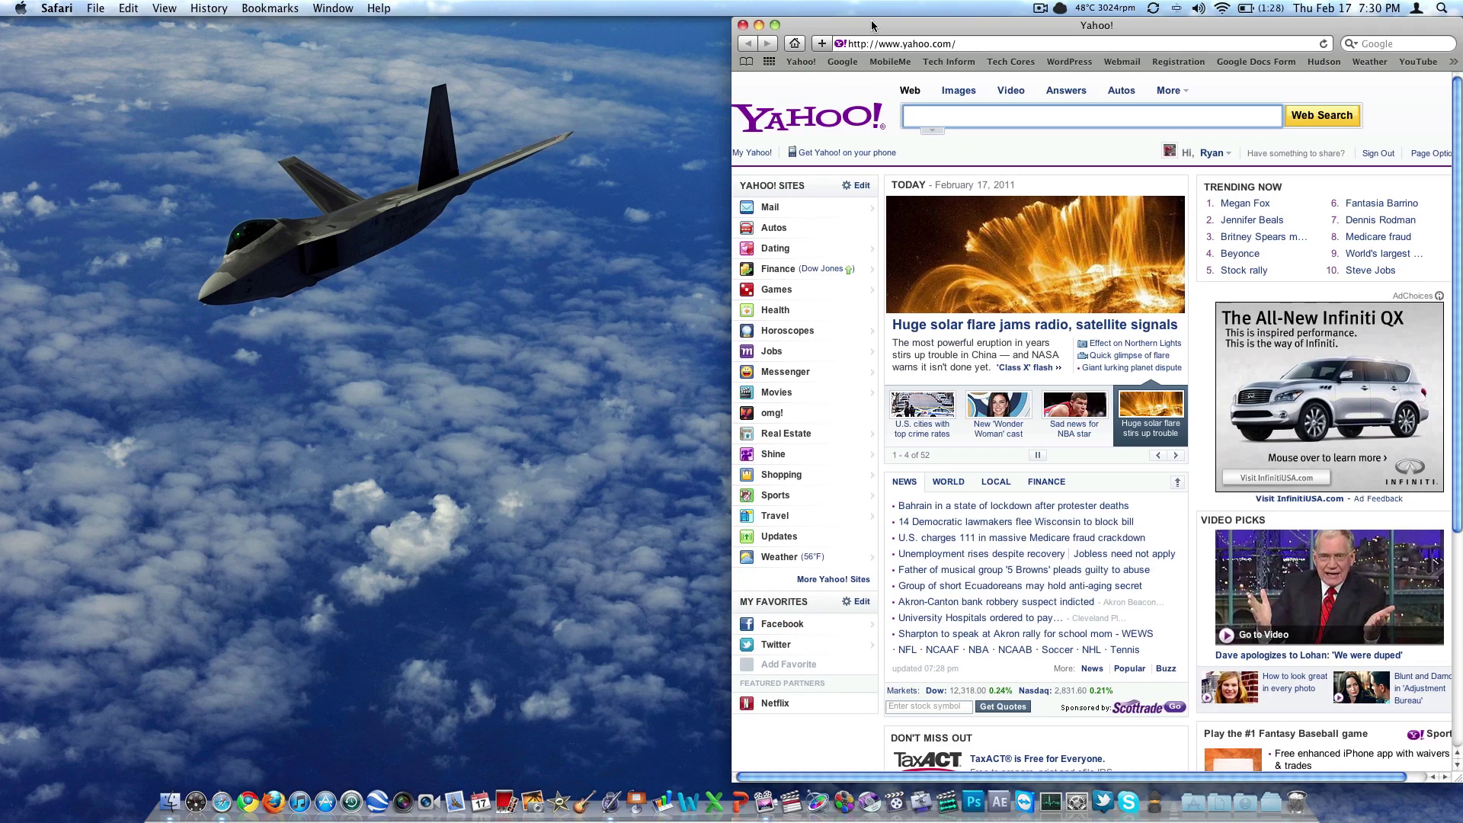
drag(872, 26, 98, 111)
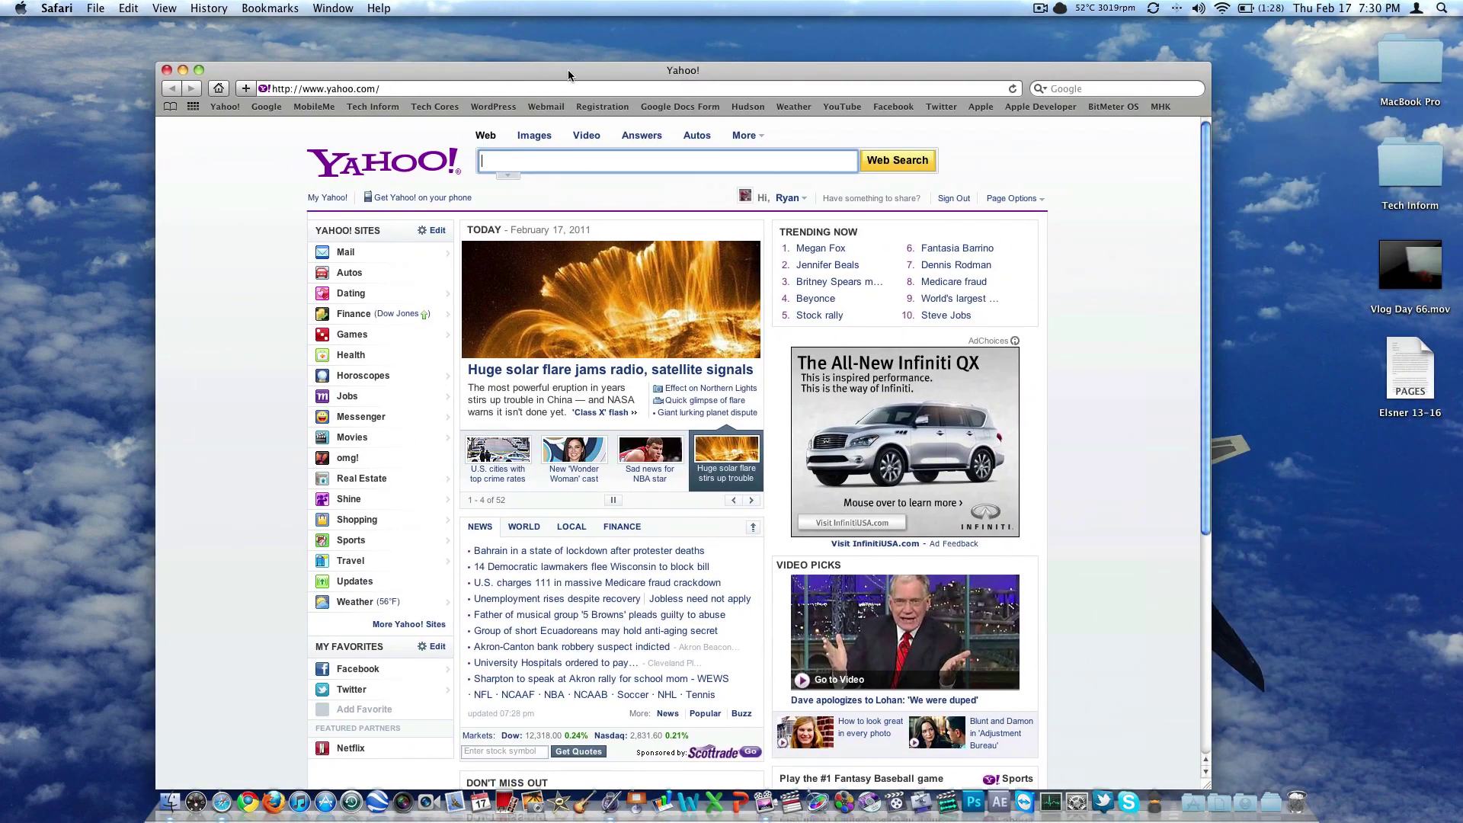
drag(568, 70, 3, 118)
key(ctrl+Left)
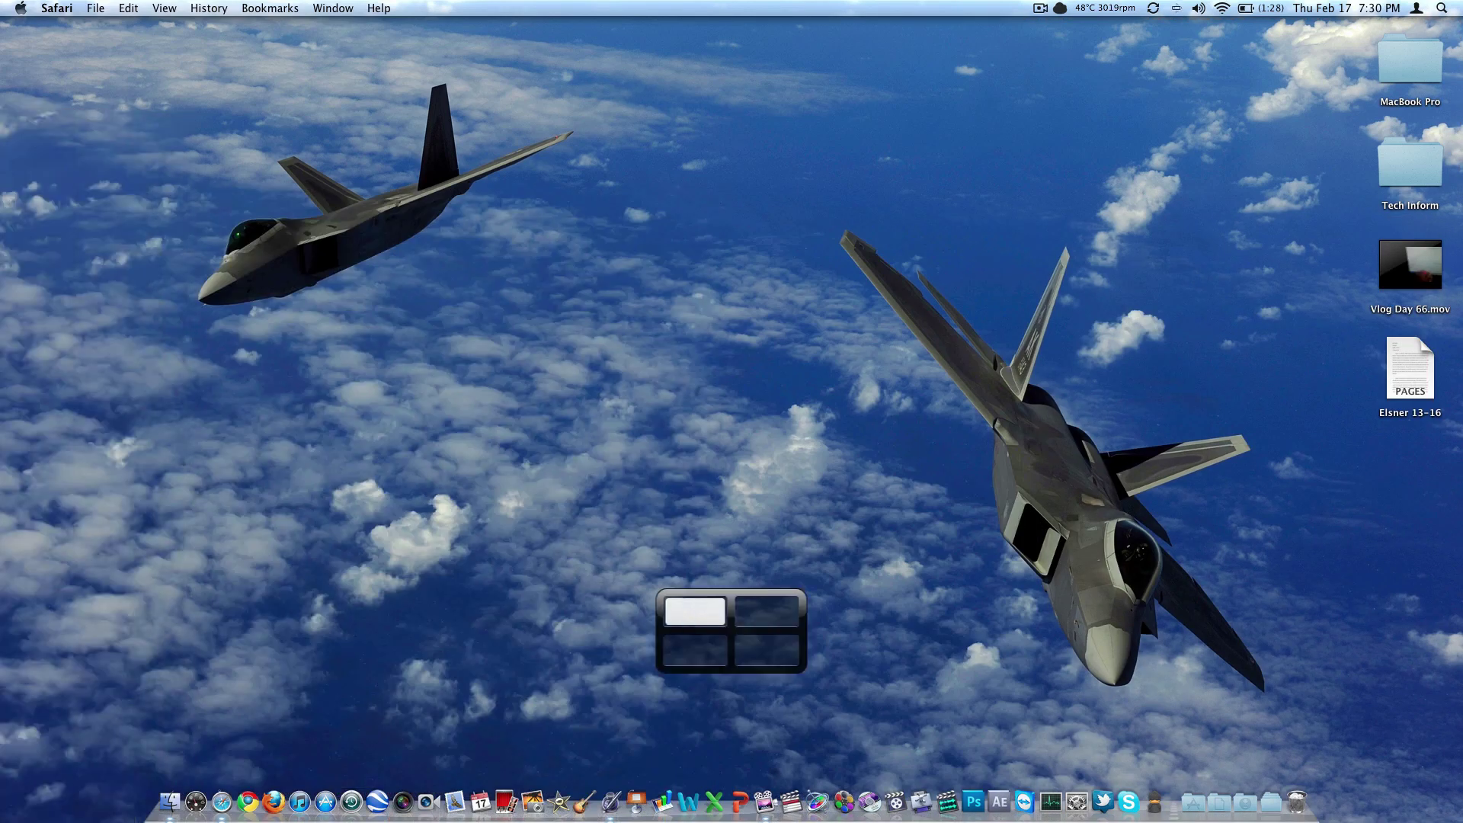
- Cinch the Safari window to full screen and hide Safari
drag(97, 73, 602, 6)
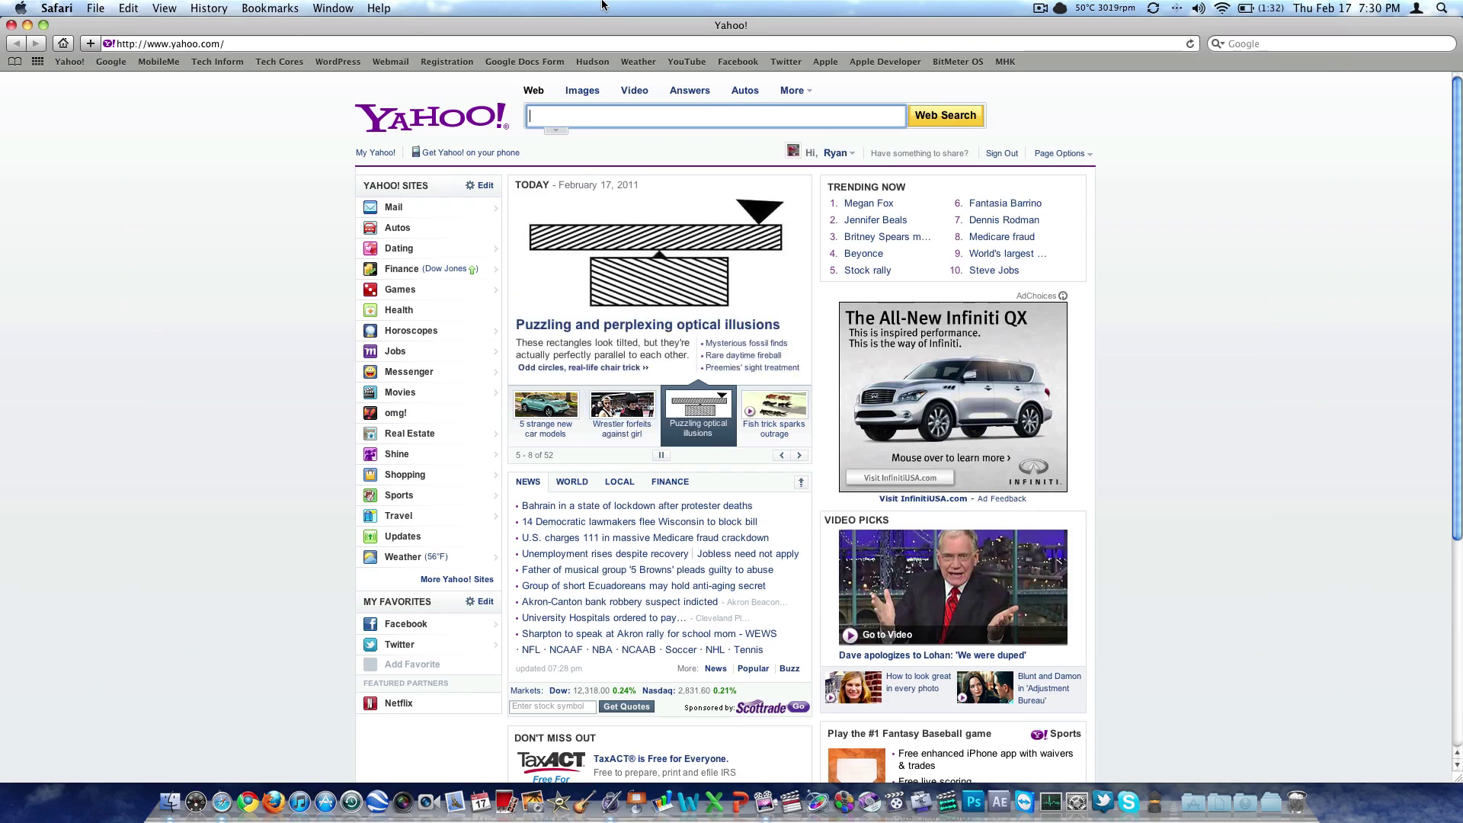
key(super+h)
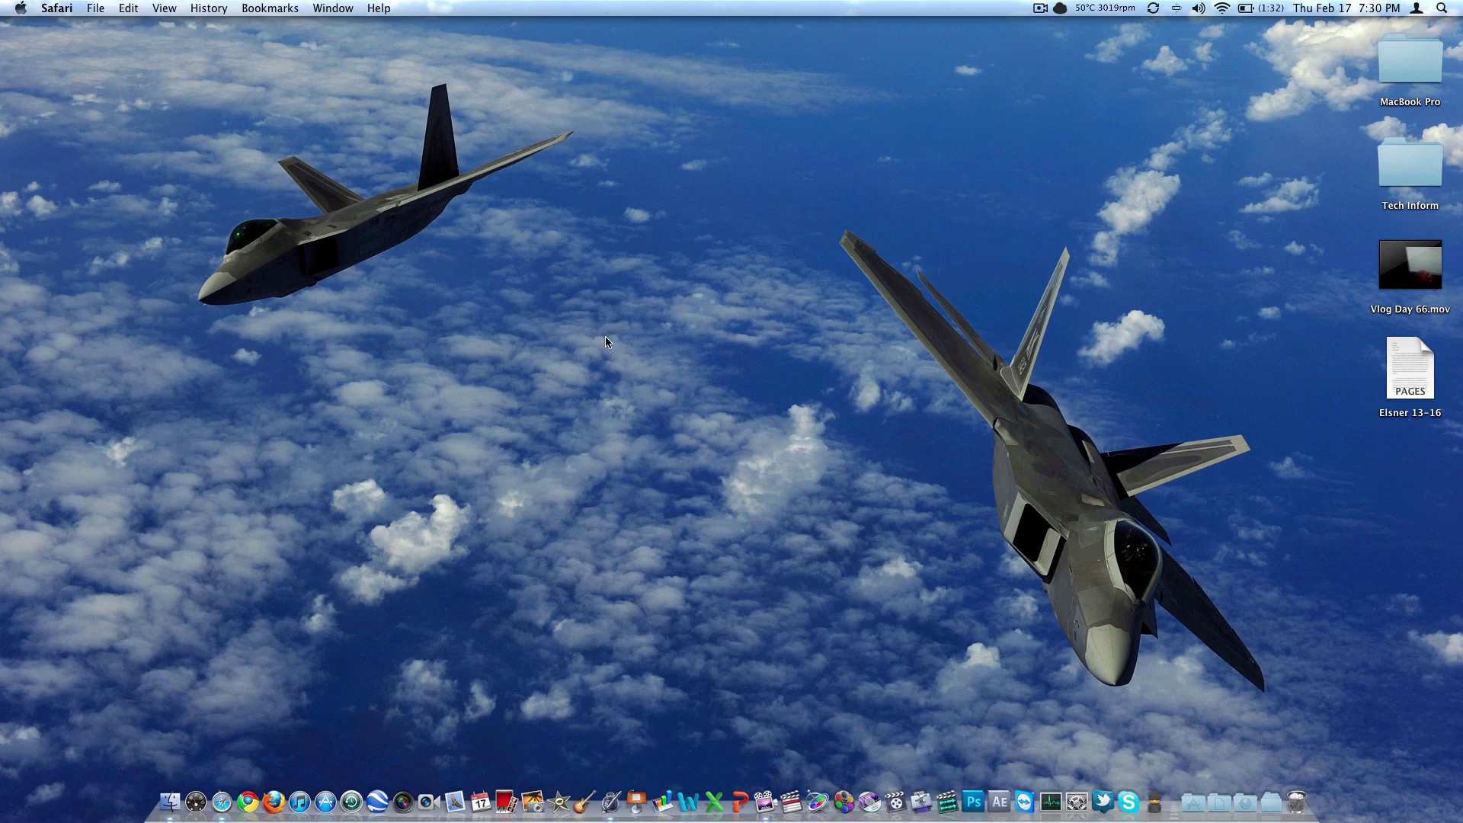